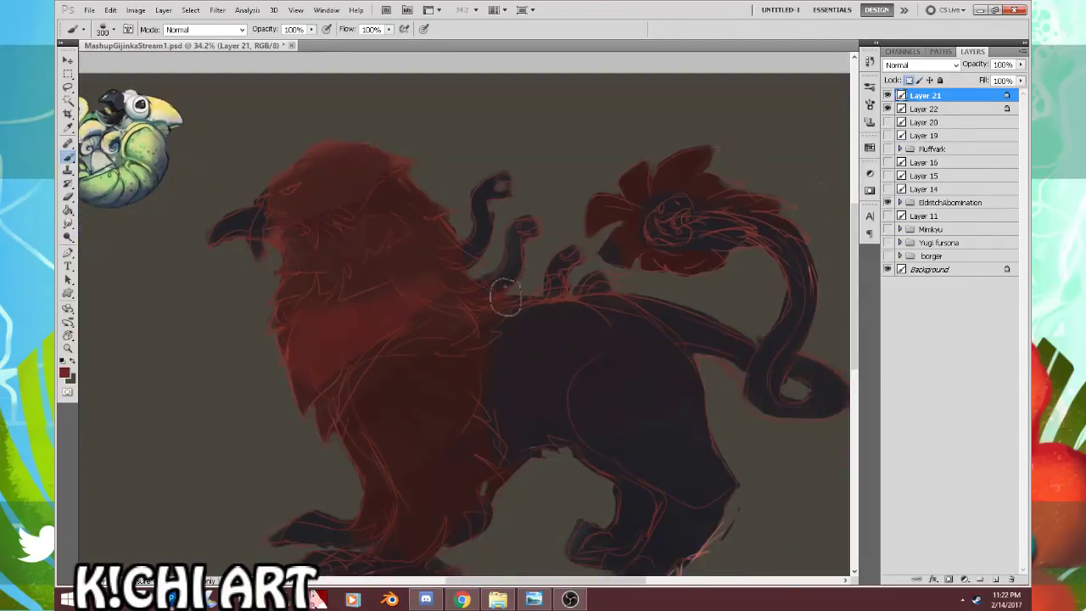
Step: Paint dark red over the creature's head and upper neck on Layer 22
left_click(936, 108)
left_click_drag(663, 246, 808, 284)
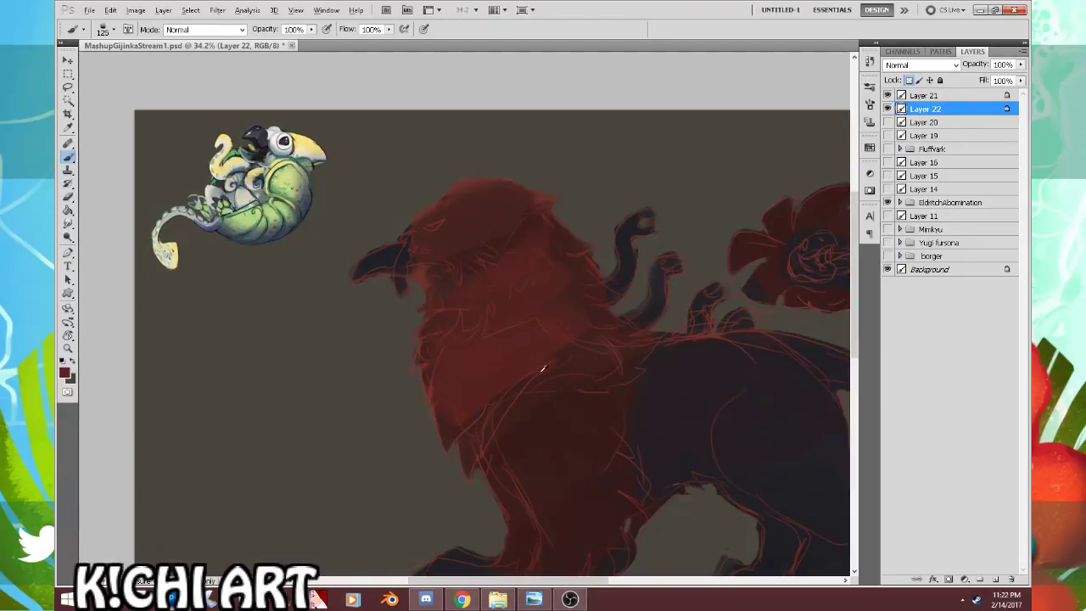
key("bracketleft")
key("bracketleft")
left_click_drag(464, 313, 557, 268)
mouse_move(484, 337)
left_mouse_down()
mouse_move(577, 259)
mouse_move(527, 302)
mouse_move(491, 308)
mouse_move(545, 273)
mouse_move(510, 313)
mouse_move(544, 276)
left_mouse_up()
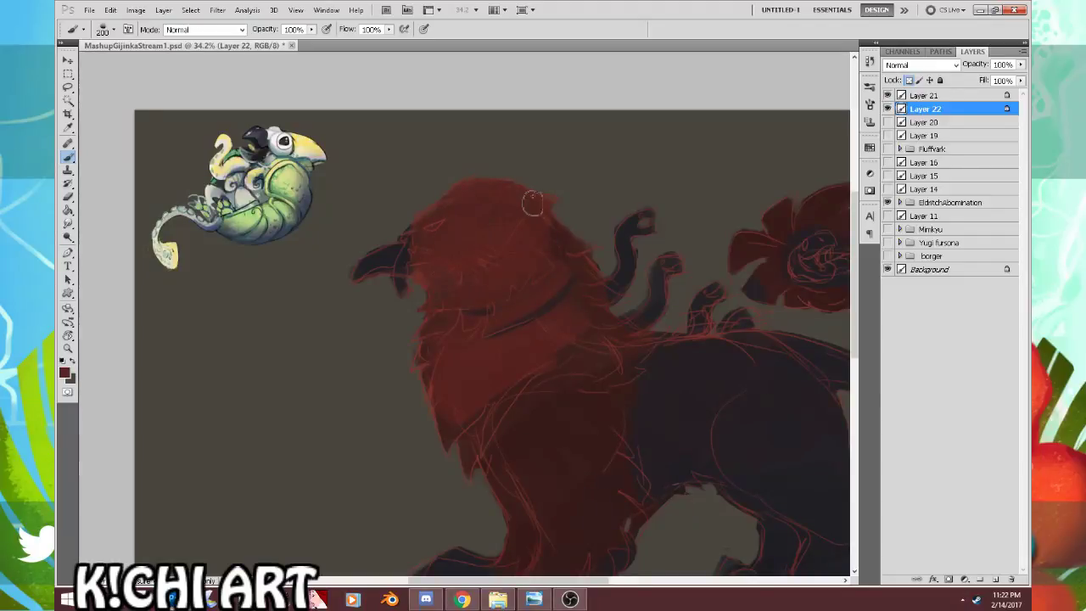
Step: Set the foreground colour to the brighter dark red #822724
key("n")
left_click(543, 418)
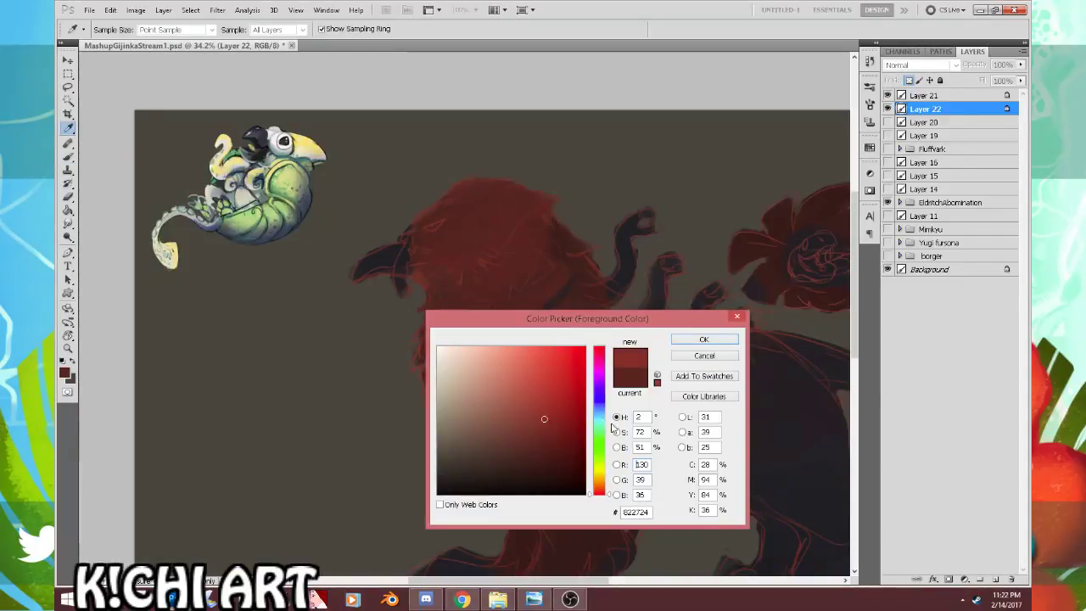
left_click(697, 340)
Step: Switch to Chrome, look at the Undertale OST playlist on YouTube, and return to Photoshop
left_click(461, 600)
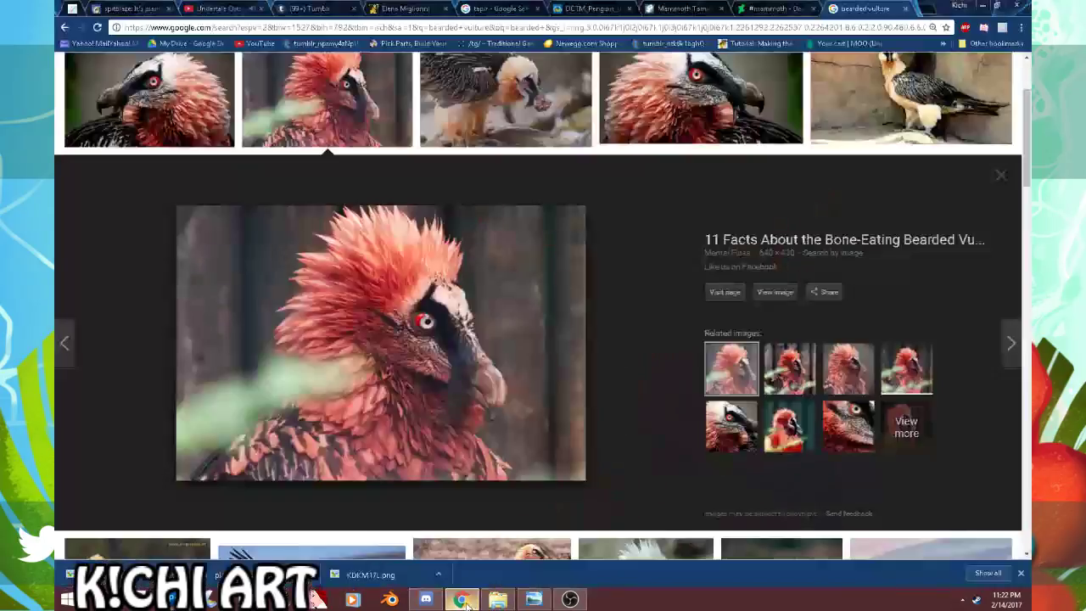
left_click(231, 9)
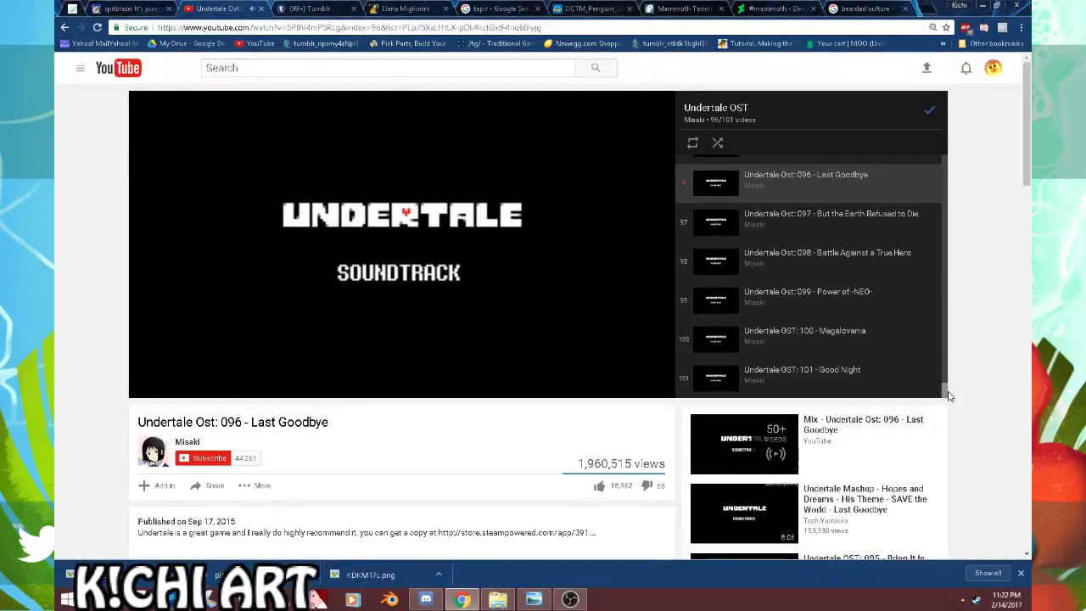
key("alt+Tab")
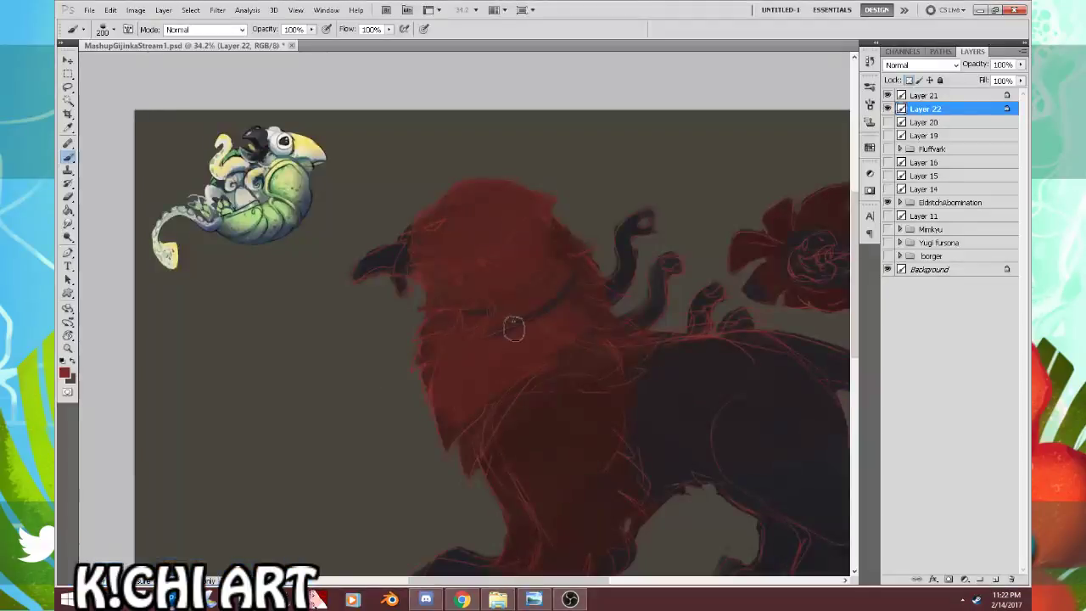
Step: Brush a broad, soft area of the new red across the chest with an enlarged brush
key("bracketright")
key("bracketright")
key("bracketright")
key("bracketright")
key("bracketright")
left_click_drag(448, 380, 578, 326)
Step: Paint layered bands of red along the neck and over the crown with a 200 px brush
key("bracketleft")
key("bracketleft")
key("bracketleft")
key("bracketleft")
key("bracketleft")
mouse_move(419, 336)
left_mouse_down()
mouse_move(492, 321)
mouse_move(556, 283)
left_mouse_up()
left_click_drag(436, 307, 497, 293)
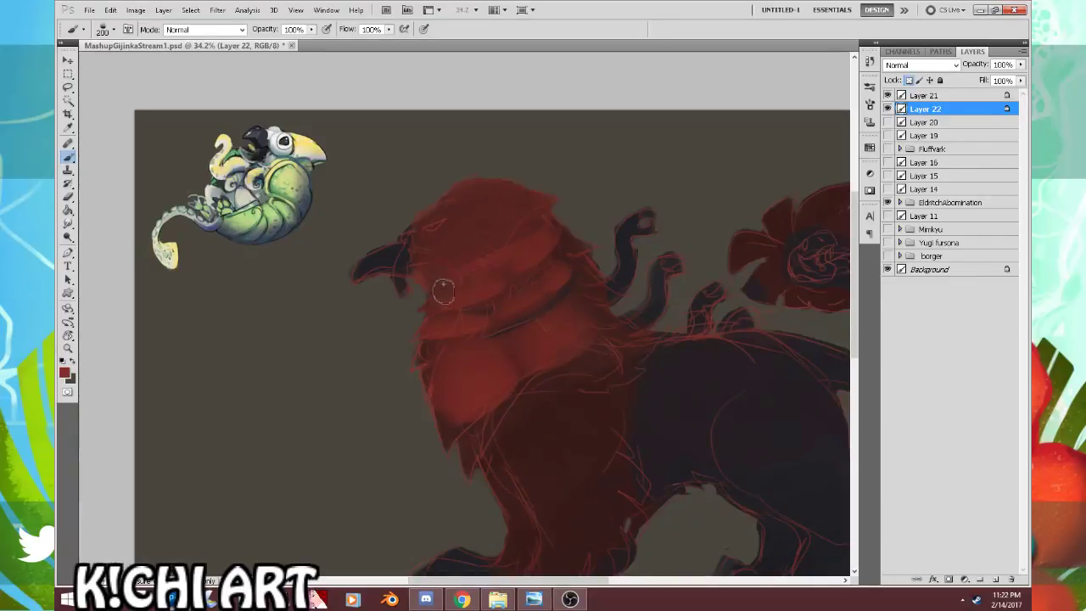
mouse_move(471, 187)
left_mouse_down()
mouse_move(501, 192)
mouse_move(424, 216)
mouse_move(432, 223)
mouse_move(419, 246)
mouse_move(522, 219)
left_mouse_up()
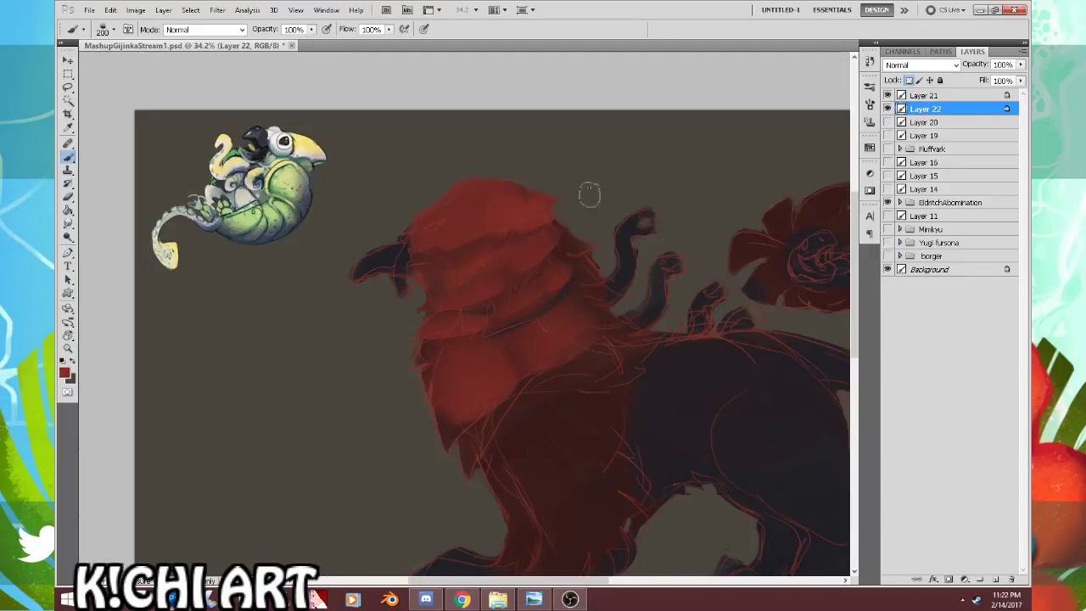
Step: Add finer red feather strokes across the face and the back of the neck with a 175 px brush
key("bracketleft")
key("bracketleft")
key("bracketleft")
key("bracketleft")
key("bracketright")
key("bracketright")
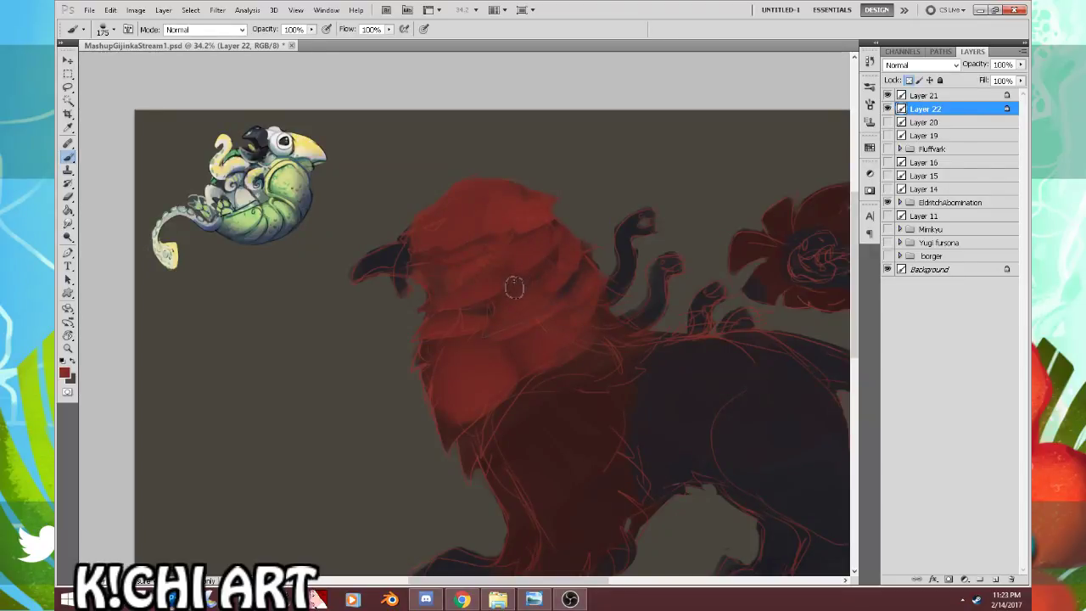
Step: Tint the beak red with a soft 500 px brush
key("bracketright")
key("bracketright")
key("bracketright")
key("bracketright")
key("bracketright")
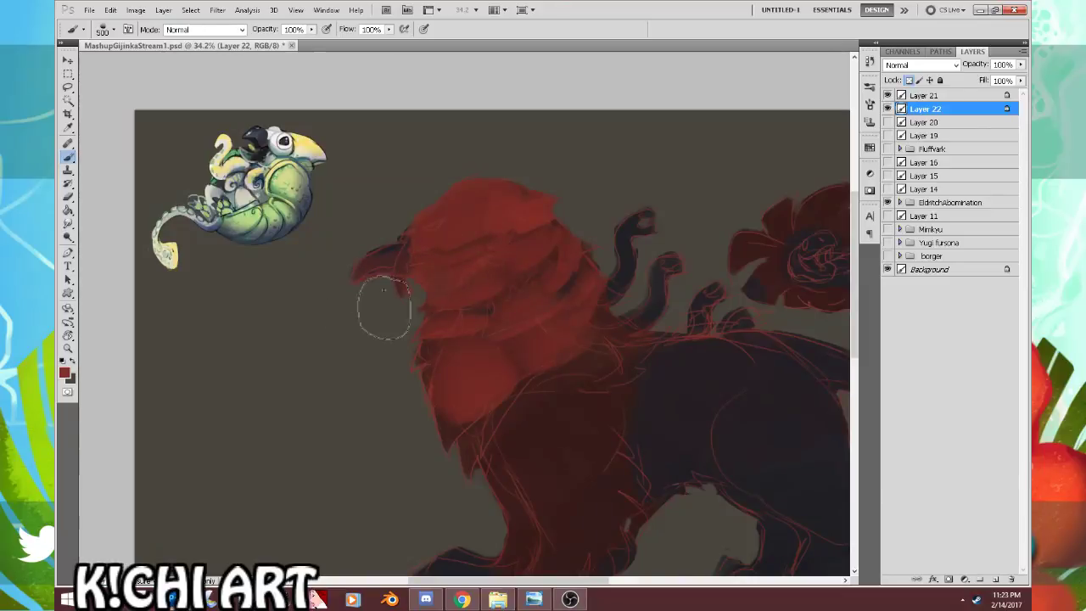
Step: Stroke red feathers over the chest and shoulder mane with a 175 px brush, and reduce the brush to 100 px
key("bracketleft")
key("bracketleft")
key("bracketleft")
key("bracketleft")
key("bracketleft")
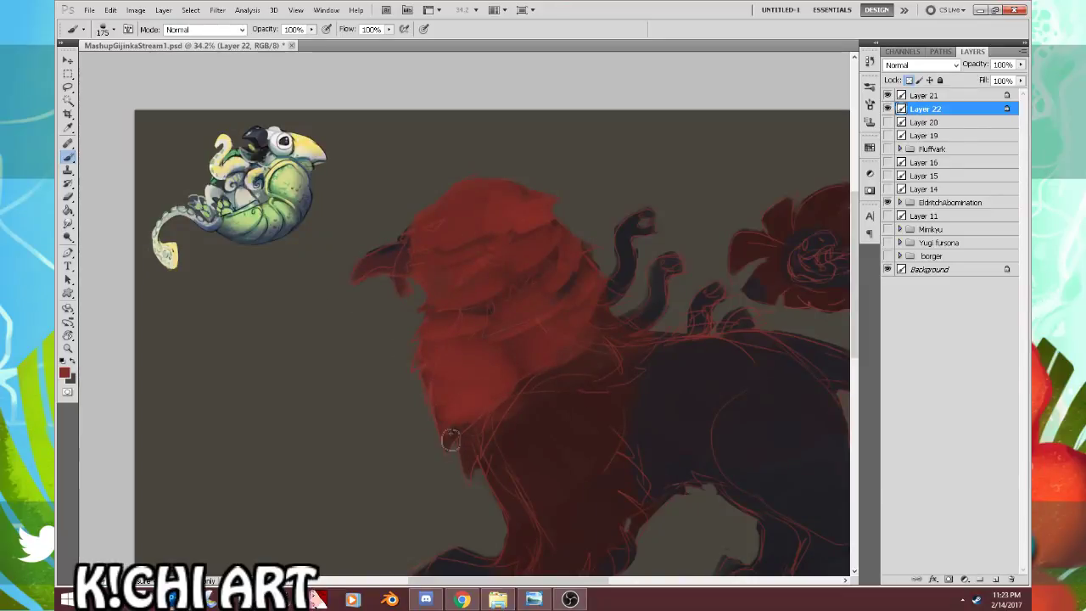
mouse_move(447, 450)
left_mouse_down()
mouse_move(606, 357)
mouse_move(626, 324)
mouse_move(614, 330)
mouse_move(599, 309)
mouse_move(568, 320)
left_mouse_up()
key("bracketleft")
key("bracketleft")
key("bracketleft")
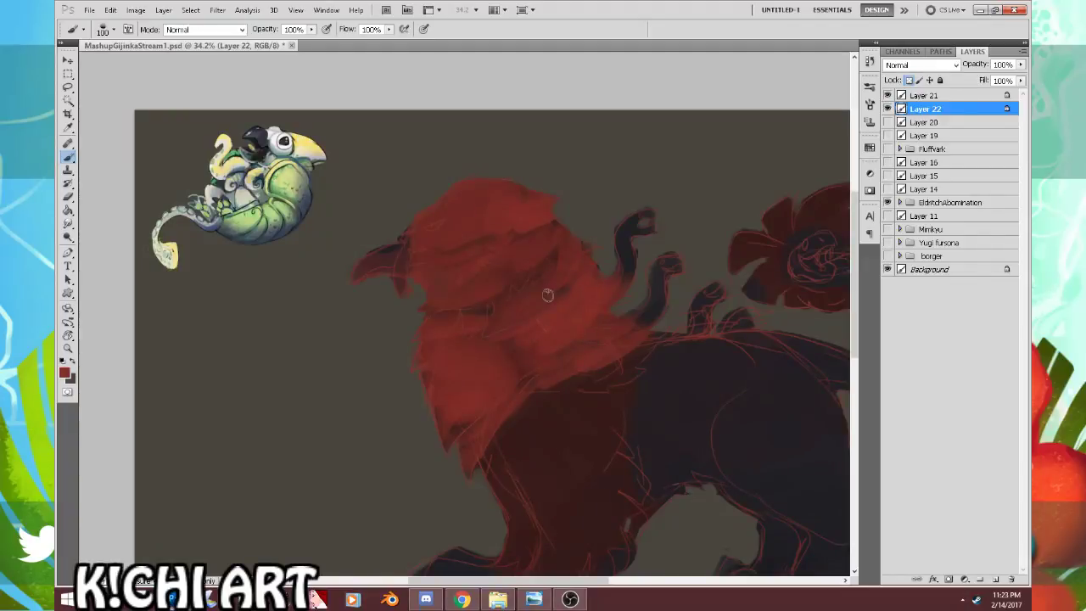
Step: Change the foreground colour to a bright orange
key("n")
left_click(542, 378)
left_click(599, 490)
left_click(536, 359)
left_click(704, 340)
Step: Try painting soft orange patches on the cheek, throat and upper chest with an enlarged brush
key("bracketright")
key("bracketright")
key("bracketright")
key("bracketright")
key("bracketright")
key("bracketright")
mouse_move(445, 352)
left_mouse_down()
mouse_move(499, 342)
mouse_move(479, 312)
mouse_move(507, 265)
mouse_move(541, 239)
left_mouse_up()
left_click_drag(448, 277, 459, 271)
key("bracketleft")
key("bracketleft")
key("bracketleft")
key("bracketleft")
key("bracketleft")
key("bracketleft")
Step: Undo the orange patches on the cheek, throat and chest
key("l")
key("ctrl+alt+z")
key("ctrl+alt+z")
key("ctrl+alt+z")
key("ctrl+alt+z")
key("ctrl+alt+z")
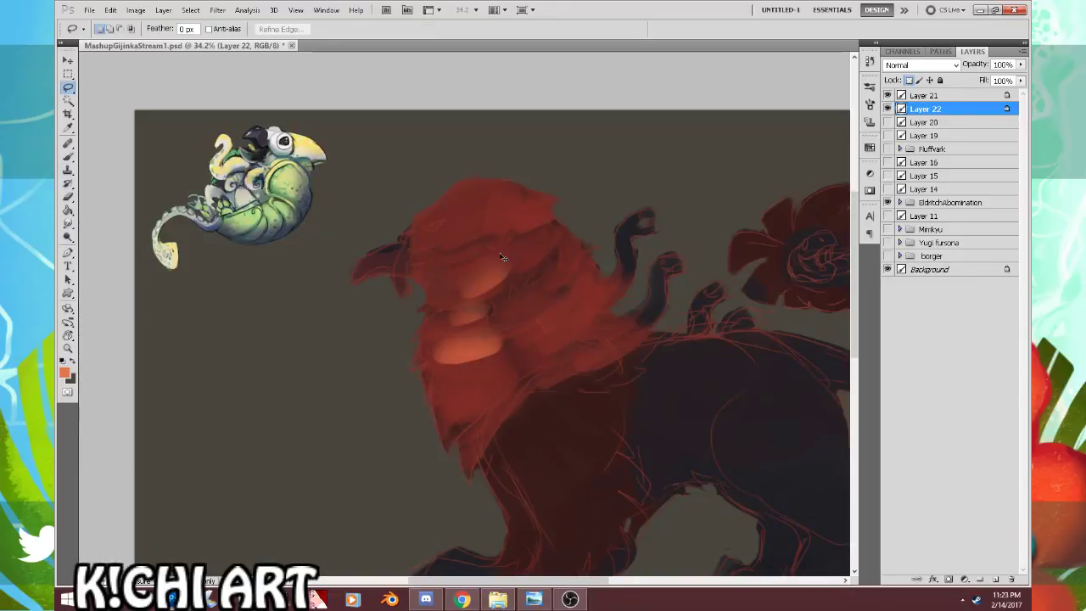
key("ctrl+alt+z")
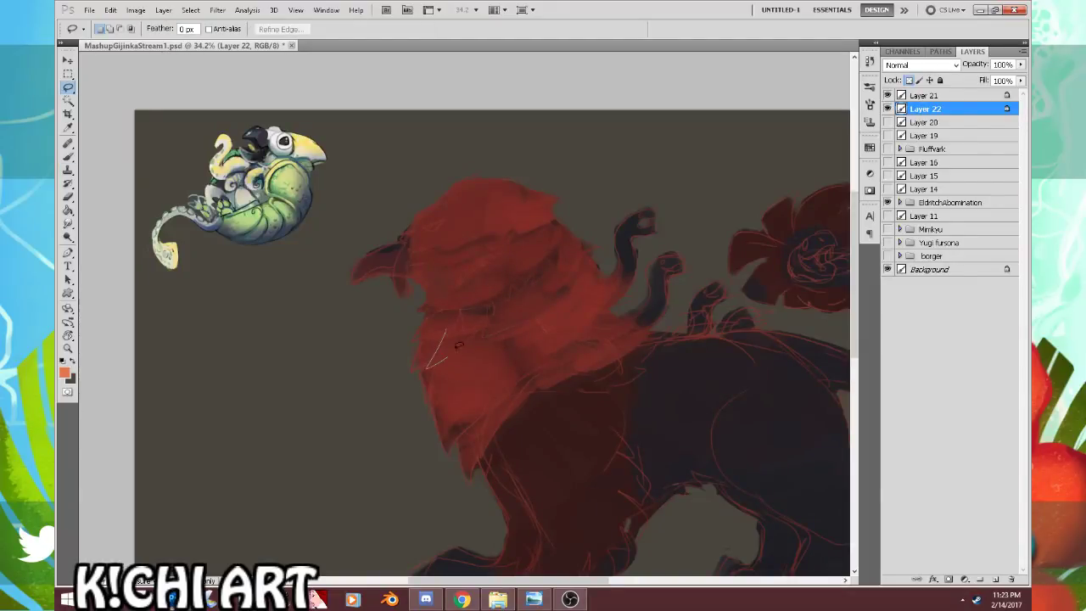
Step: Lasso the head and neck with a jagged feather-shaped lower edge, paint that edge orange at 500 px, and deselect
mouse_move(486, 327)
left_mouse_down()
mouse_move(509, 346)
mouse_move(508, 324)
mouse_move(529, 332)
mouse_move(521, 306)
mouse_move(549, 244)
left_mouse_up()
mouse_move(562, 172)
left_mouse_down()
mouse_move(417, 177)
mouse_move(383, 213)
left_mouse_up()
mouse_move(417, 294)
left_mouse_down()
mouse_move(409, 372)
mouse_move(453, 338)
mouse_move(445, 361)
mouse_move(413, 376)
mouse_move(556, 260)
left_mouse_up()
key("b")
key("bracketright")
key("bracketright")
key("bracketright")
key("bracketright")
key("bracketright")
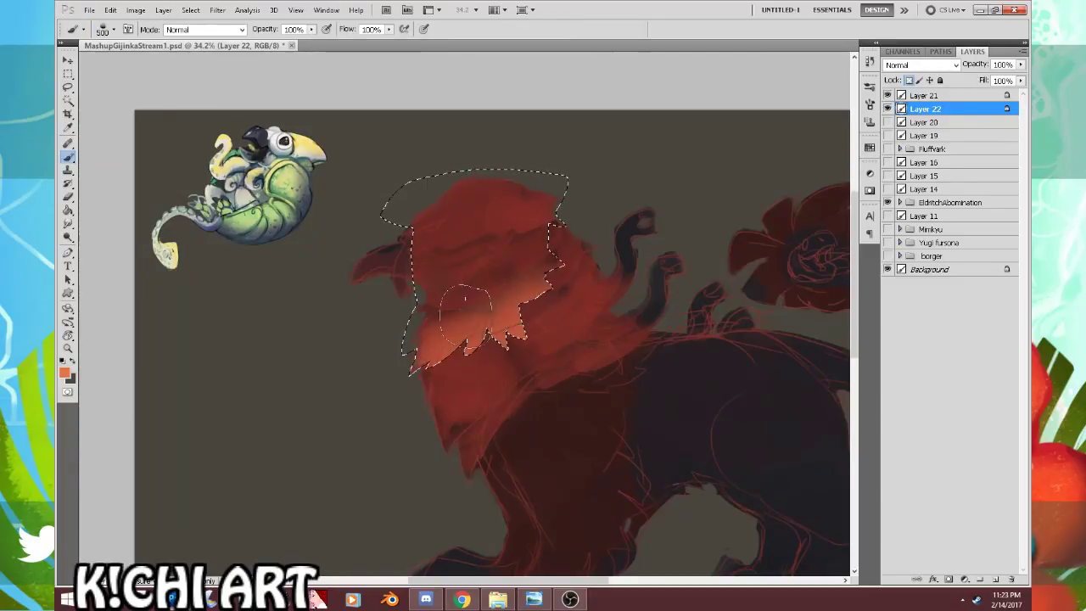
left_click_drag(460, 317, 553, 254)
key("ctrl+z")
key("ctrl+d")
Step: Lasso a second jagged feather row higher on the neck, brush its lower edge orange, and deselect
key("l")
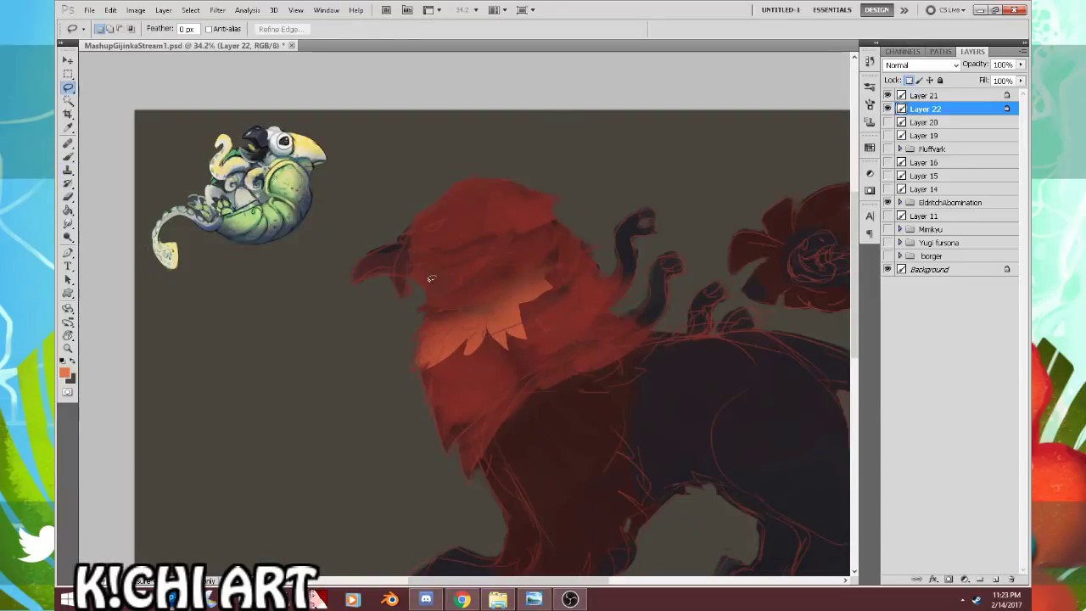
mouse_move(453, 300)
left_mouse_down()
mouse_move(435, 291)
mouse_move(426, 308)
mouse_move(471, 285)
mouse_move(497, 287)
mouse_move(564, 241)
mouse_move(557, 217)
mouse_move(422, 261)
left_mouse_up()
key("b")
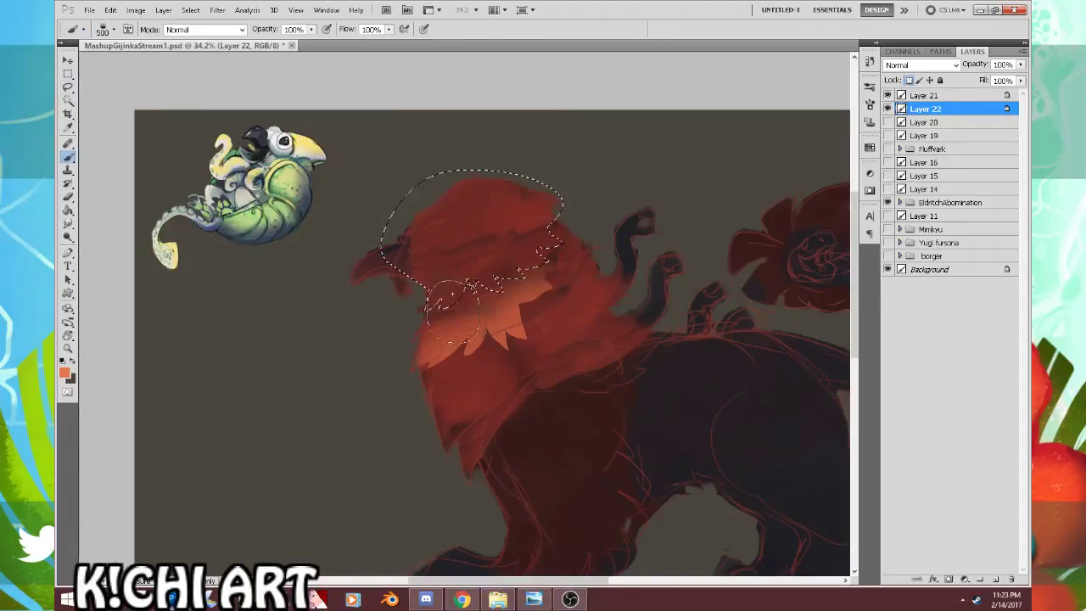
mouse_move(431, 304)
left_mouse_down()
mouse_move(496, 282)
mouse_move(550, 235)
left_mouse_up()
key("ctrl+d")
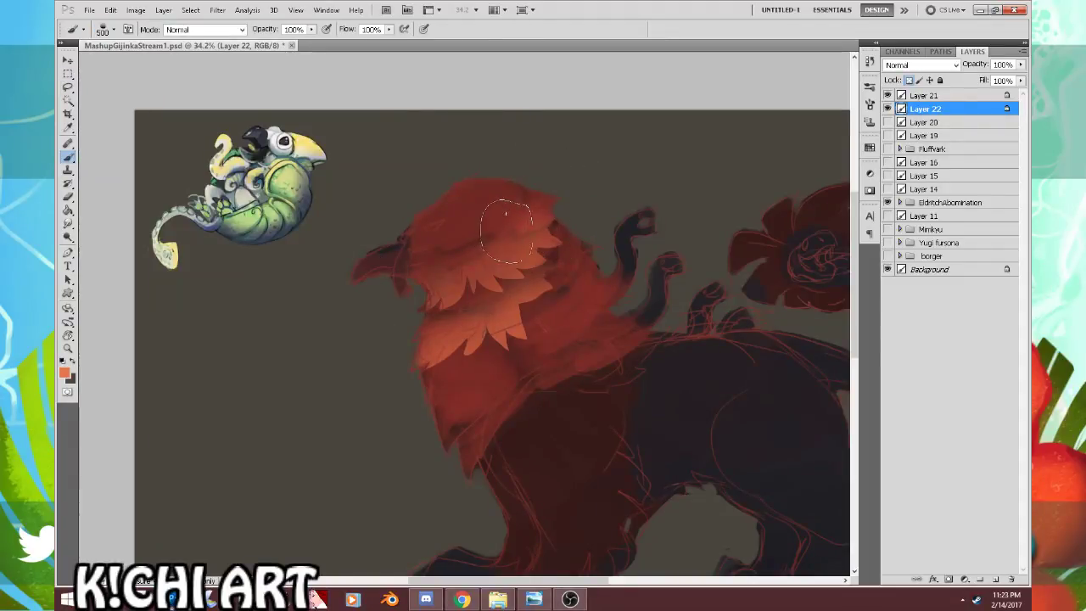
Step: Lasso more feather tips between the two rows, shade them orange, and deselect
key("l")
mouse_move(489, 304)
left_mouse_down()
mouse_move(555, 242)
mouse_move(519, 269)
mouse_move(489, 267)
mouse_move(459, 284)
mouse_move(465, 320)
mouse_move(553, 268)
left_mouse_up()
key("b")
key("ctrl+d")
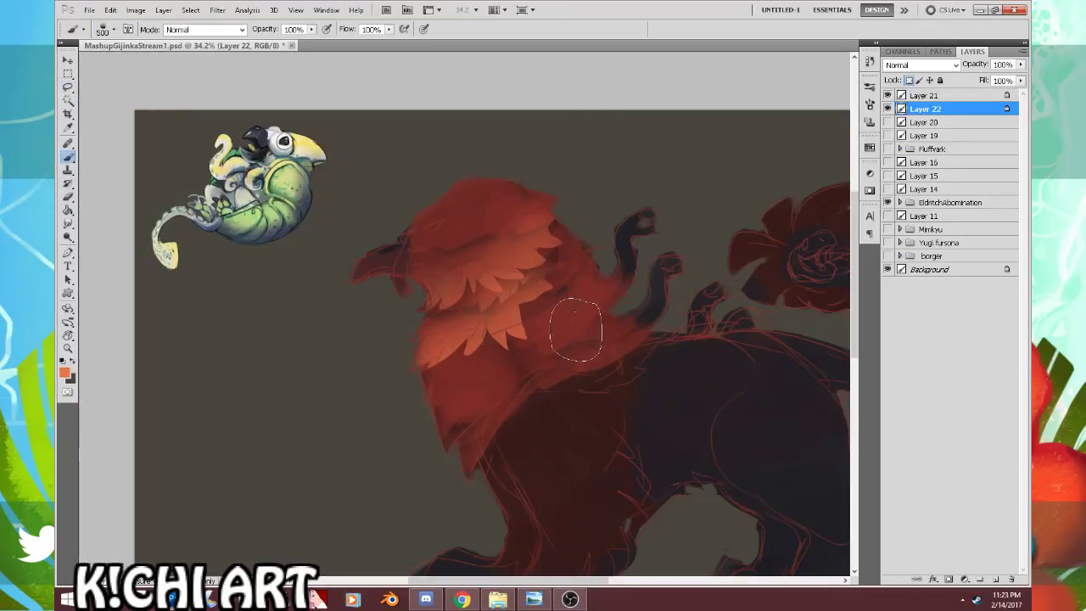
Step: Lasso a further feather row along the upper chest and back of the neck, paint it orange, and deselect
key("l")
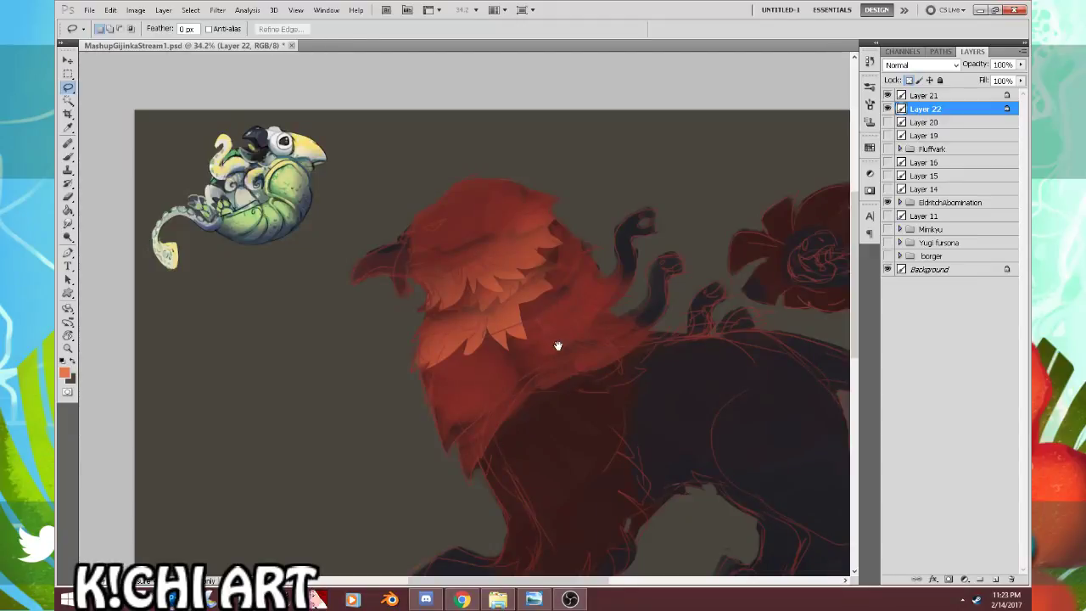
left_click_drag(557, 347, 552, 345)
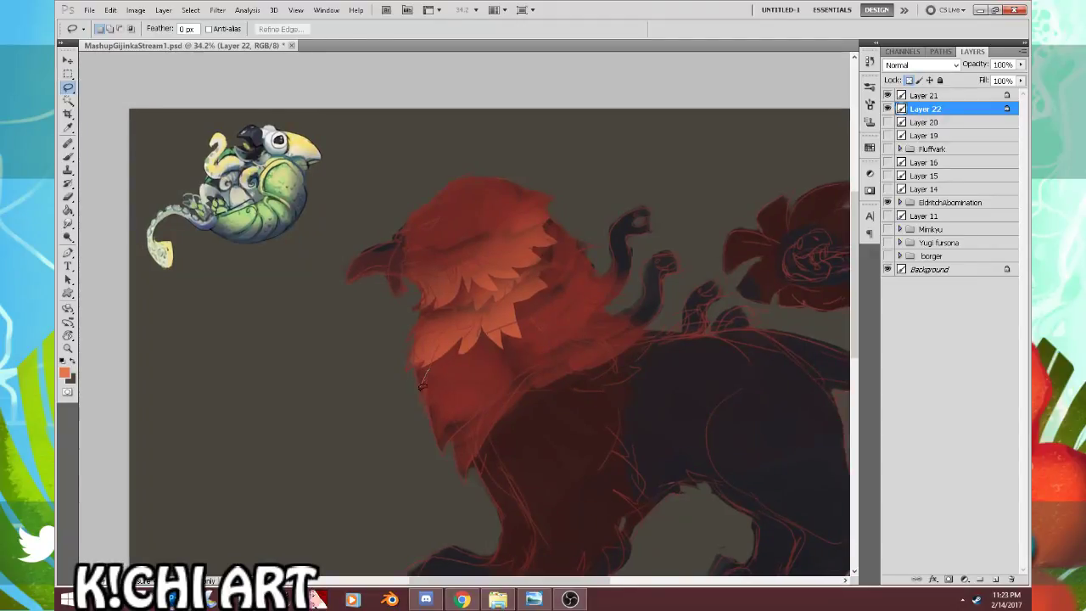
mouse_move(480, 369)
left_mouse_down()
mouse_move(513, 360)
mouse_move(537, 331)
left_mouse_up()
mouse_move(568, 287)
left_mouse_down()
mouse_move(587, 250)
mouse_move(567, 213)
mouse_move(522, 239)
mouse_move(421, 388)
mouse_move(530, 325)
mouse_move(581, 257)
mouse_move(564, 252)
mouse_move(462, 398)
left_mouse_up()
key("b")
key("ctrl+d")
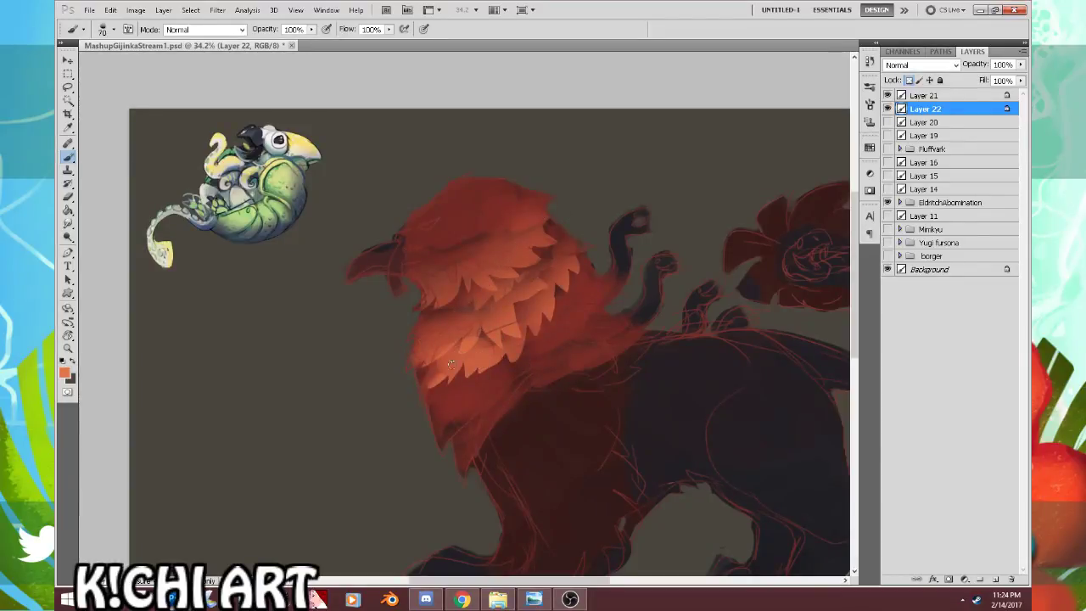
Step: Paint small orange highlights on individual throat and chest feathers with a 70 px brush, sampling a feather's orange from the canvas
mouse_move(433, 357)
left_mouse_down()
mouse_move(453, 324)
mouse_move(454, 334)
left_mouse_up()
key("ctrl+z")
left_click_drag(414, 363, 427, 343)
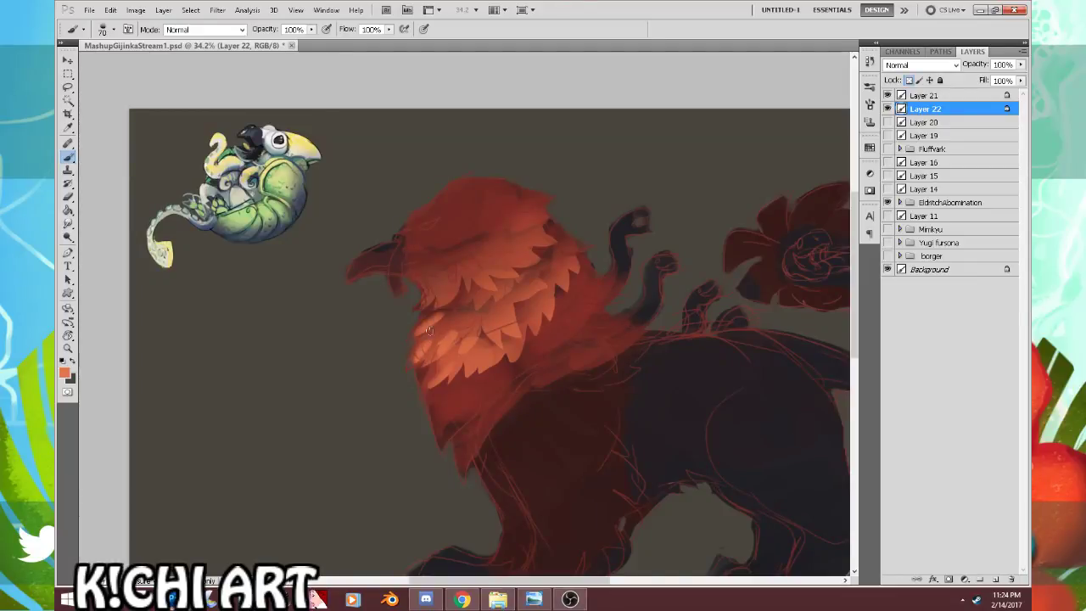
left_click_drag(494, 359, 505, 376)
left_click(517, 337, "alt")
mouse_move(435, 351)
left_mouse_down()
mouse_move(453, 330)
mouse_move(436, 347)
left_mouse_up()
Step: Refine the neck feathers with the Smudge tool and small brush strokes, and add lighter feather strokes toward the crown
left_click_drag(519, 305, 511, 340)
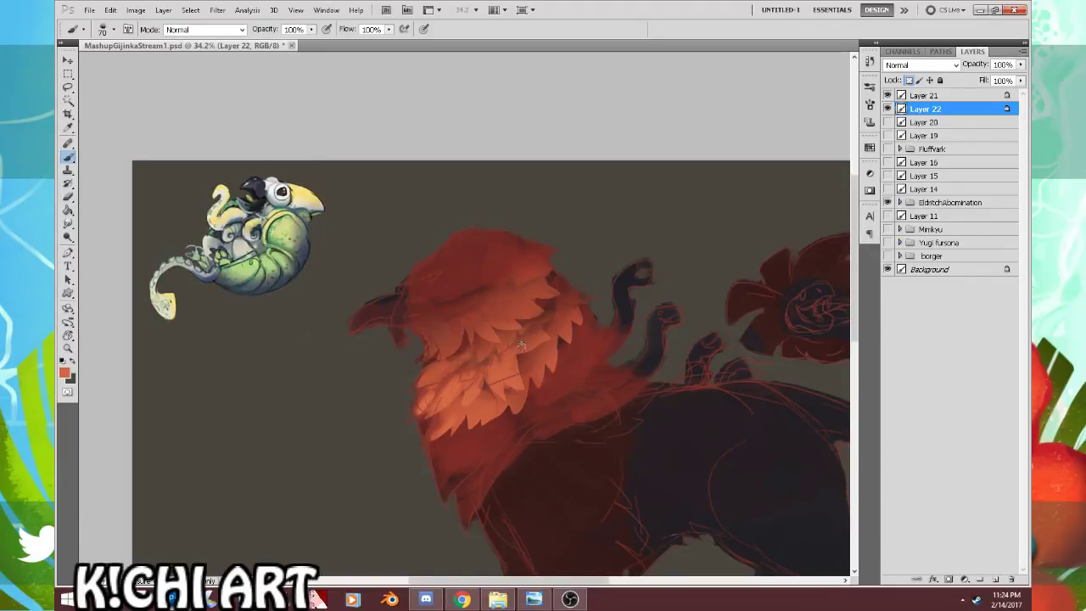
left_click_drag(523, 344, 546, 335)
key("r")
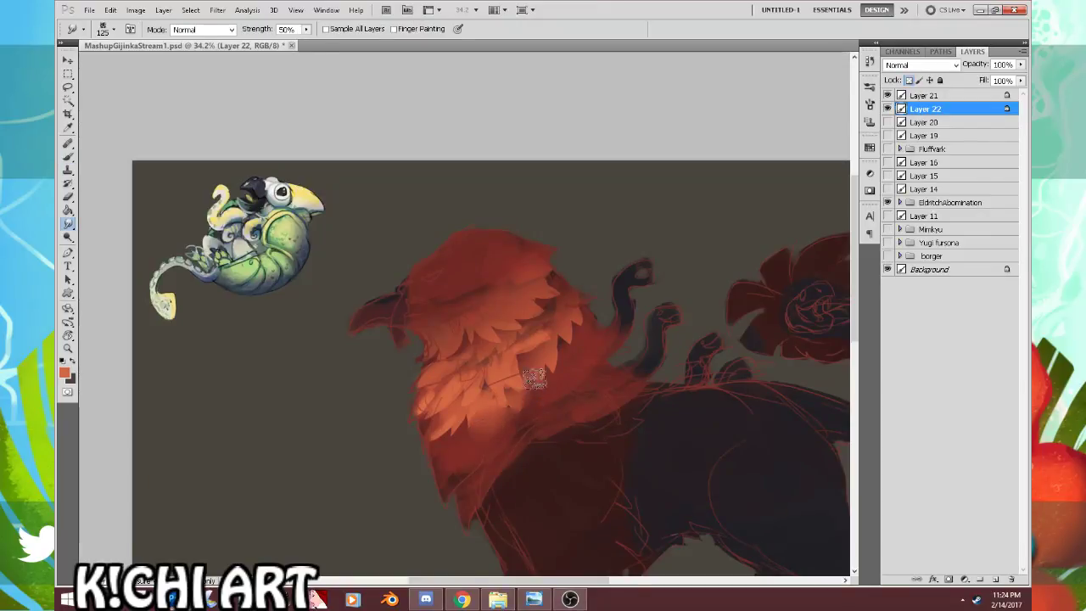
key("b")
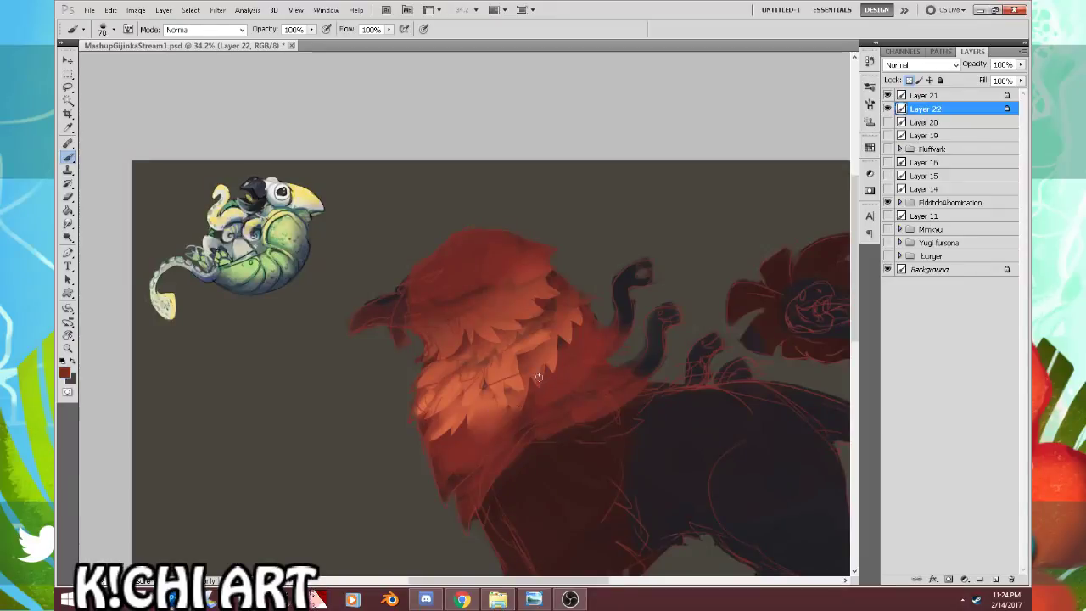
left_click_drag(540, 339, 550, 349)
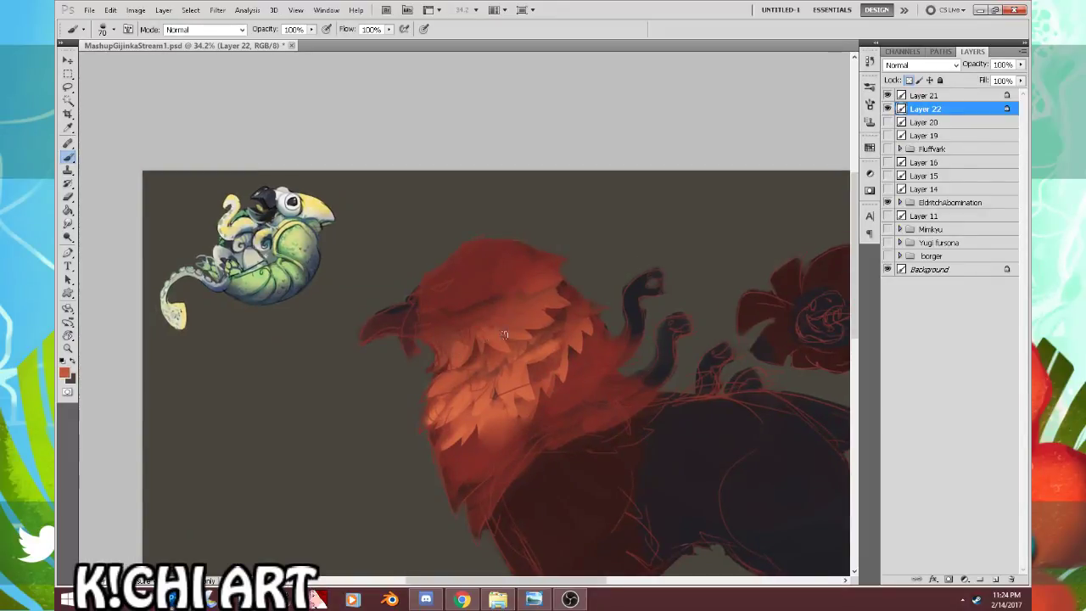
left_click_drag(489, 297, 514, 293)
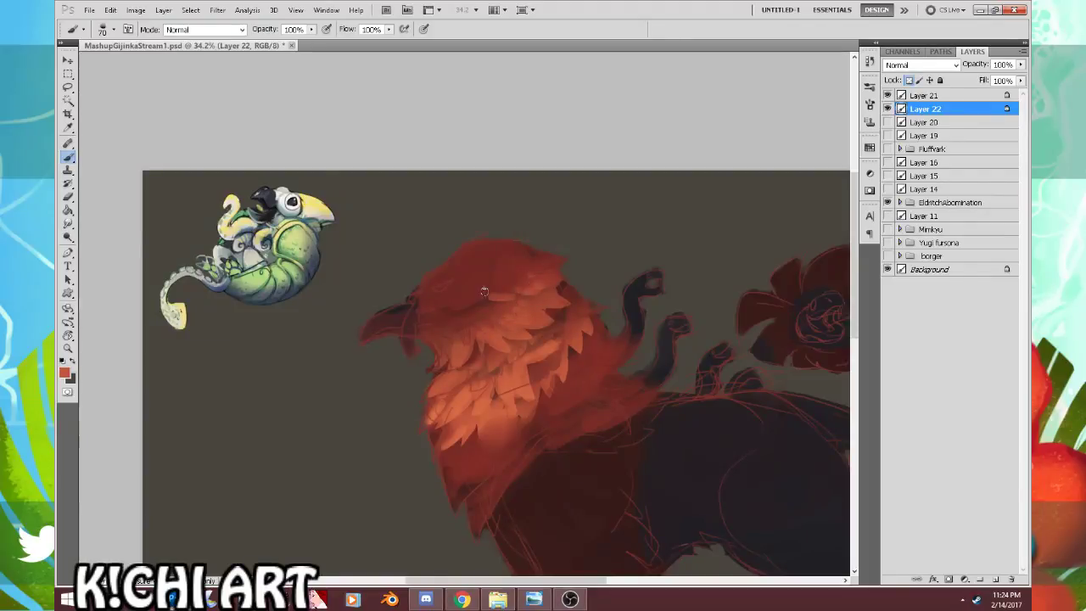
Step: Show Layer 20 and move its reference photos into the empty area beneath the green creature
key("l")
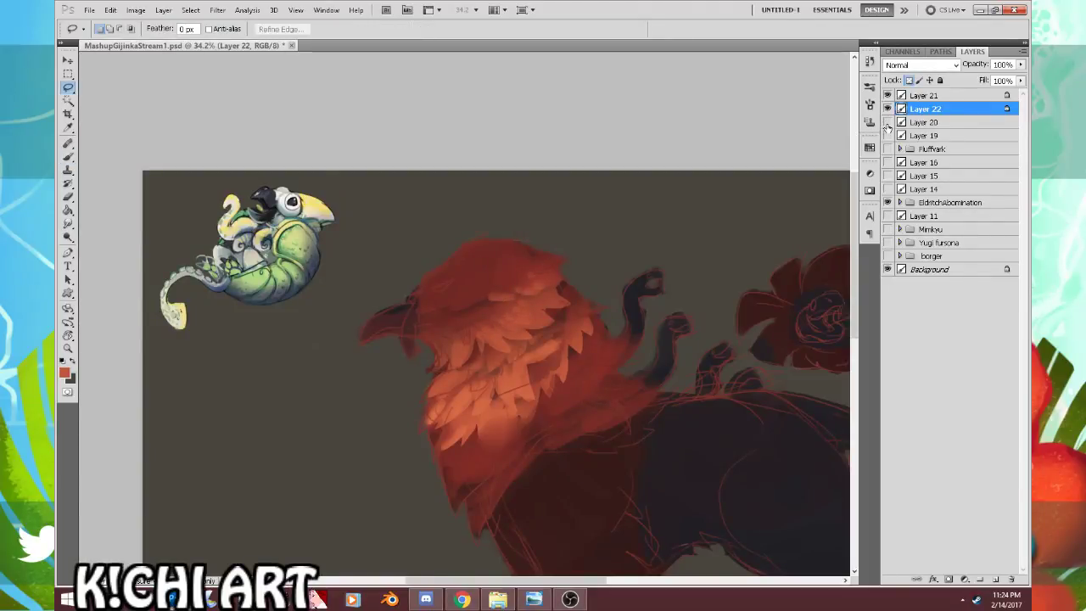
left_click(887, 123)
key("v")
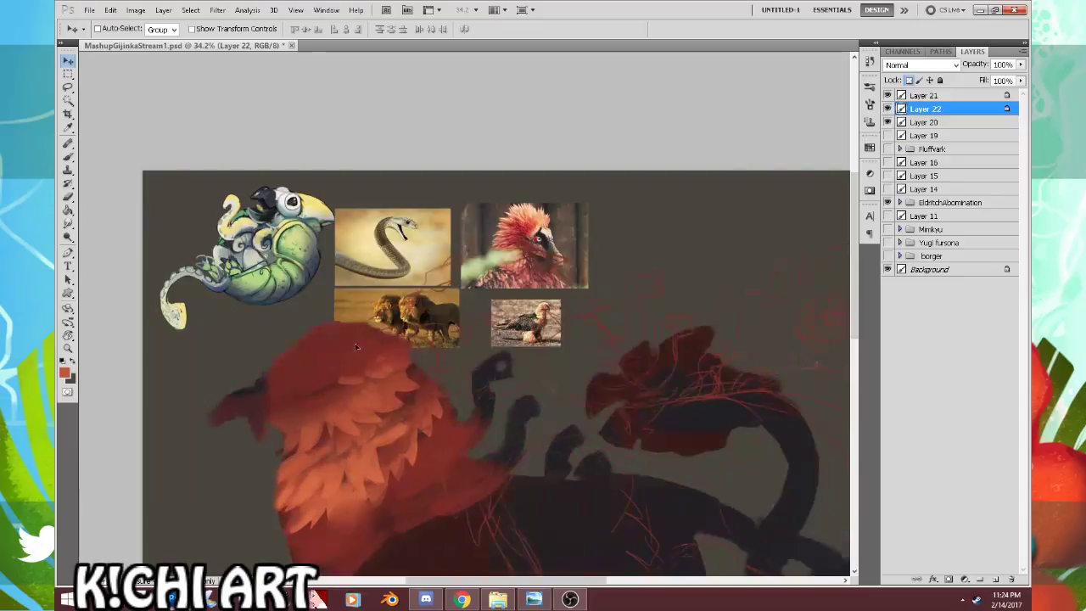
left_click(924, 123)
mouse_move(543, 265)
left_mouse_down()
mouse_move(367, 418)
mouse_move(375, 451)
left_mouse_up()
key("b")
left_click_drag(442, 420, 447, 403)
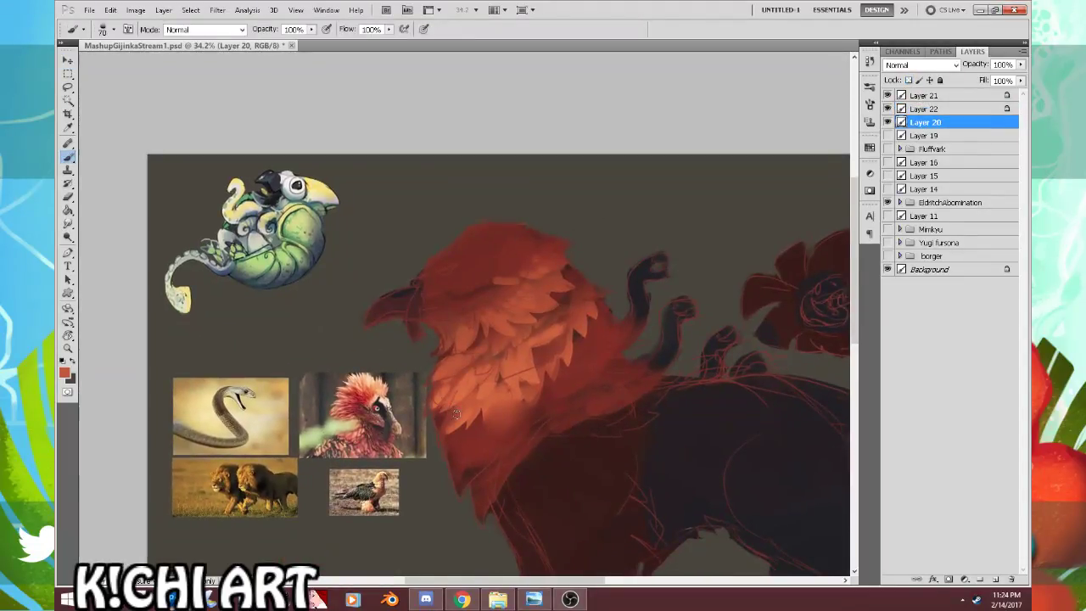
key("l")
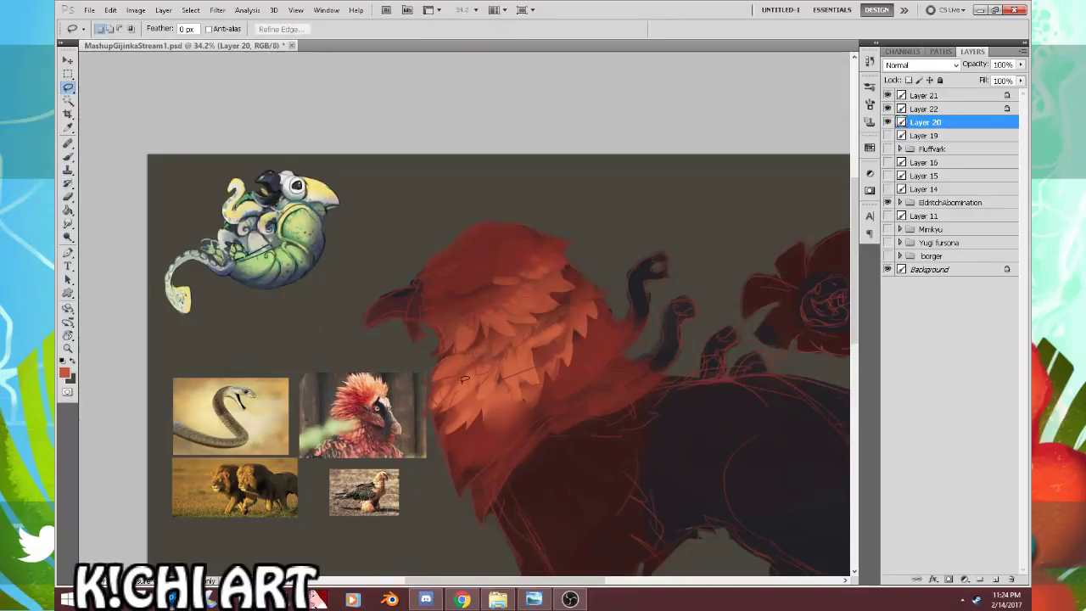
key("b")
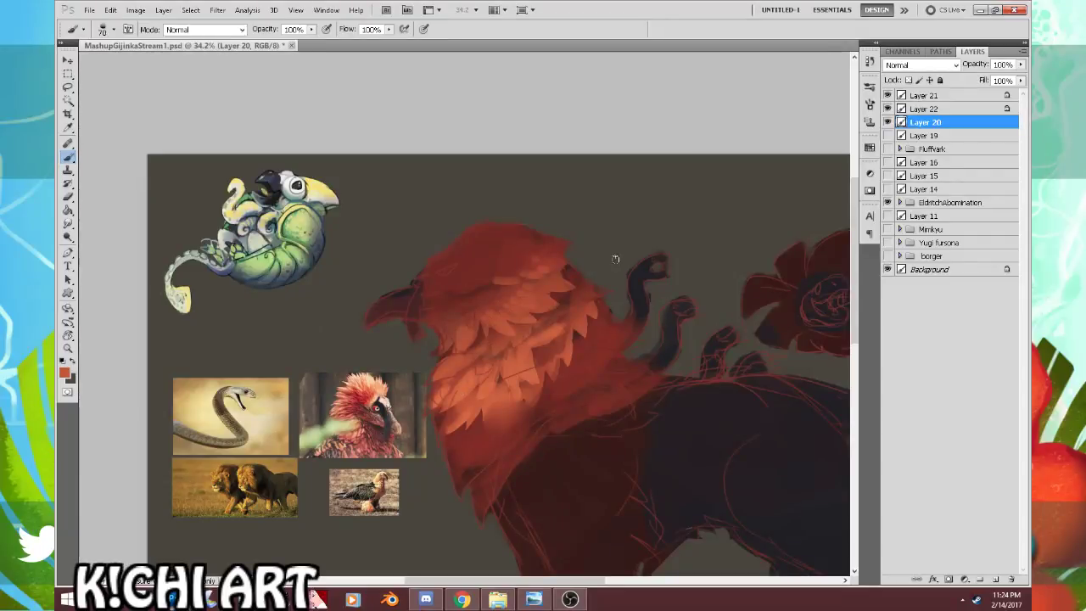
left_click_drag(582, 314, 571, 281)
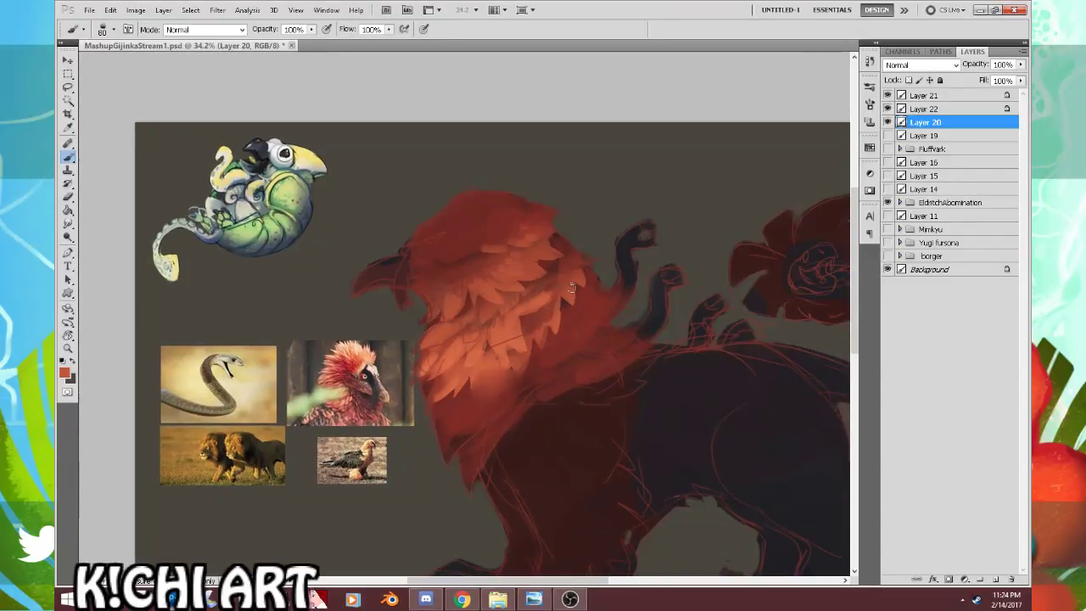
Step: Enlarge the brush to 600 px and create a new layer above Layer 21
key("]")
key("]")
key("]")
key("]")
key("]")
key("]")
key("]")
key("]")
key("]")
key("]")
key("]")
left_click(925, 97)
left_click(996, 580)
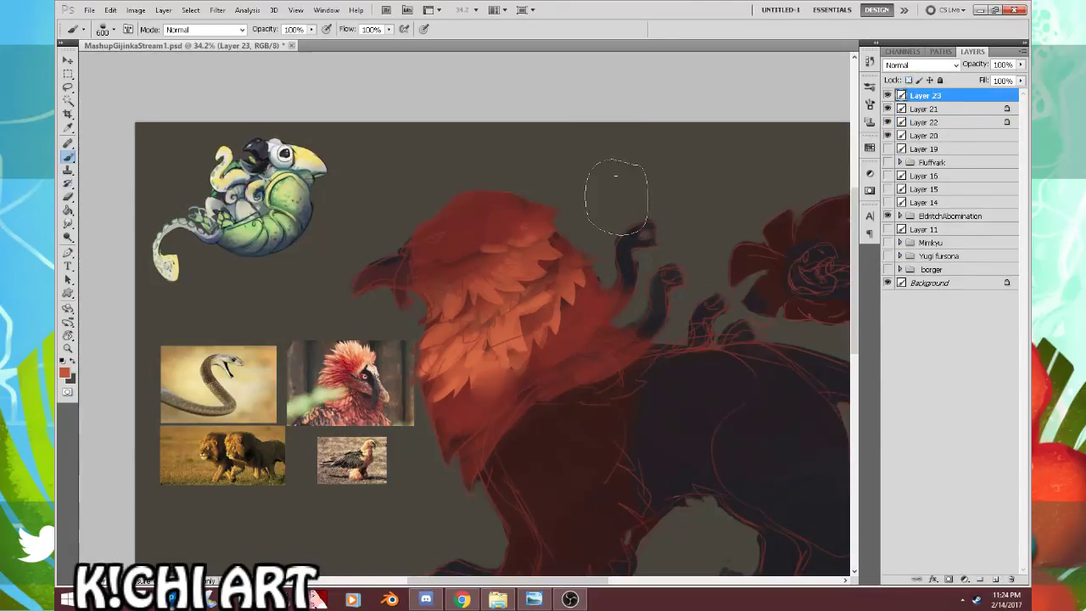
Step: Try broad orange test strokes with the 600 px brush across the empty canvas above the creature, and undo them
left_click_drag(586, 191, 586, 152)
left_click_drag(679, 180, 719, 153)
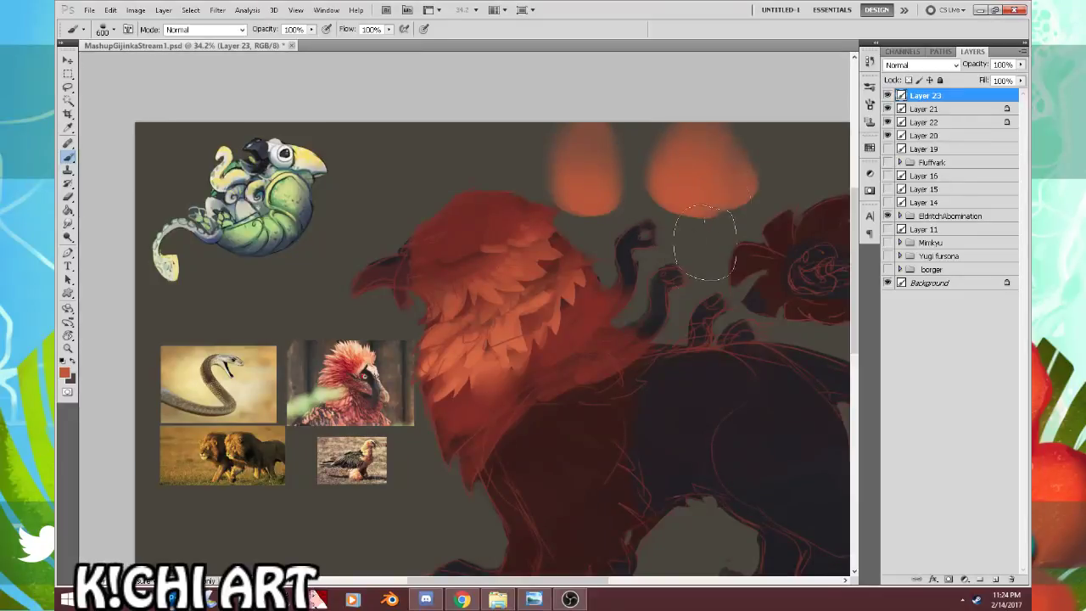
left_click_drag(666, 285, 618, 311)
key("ctrl+z")
mouse_move(632, 197)
left_mouse_down()
mouse_move(671, 202)
mouse_move(655, 213)
mouse_move(670, 224)
mouse_move(657, 156)
left_mouse_up()
key("ctrl+z")
key("ctrl+z")
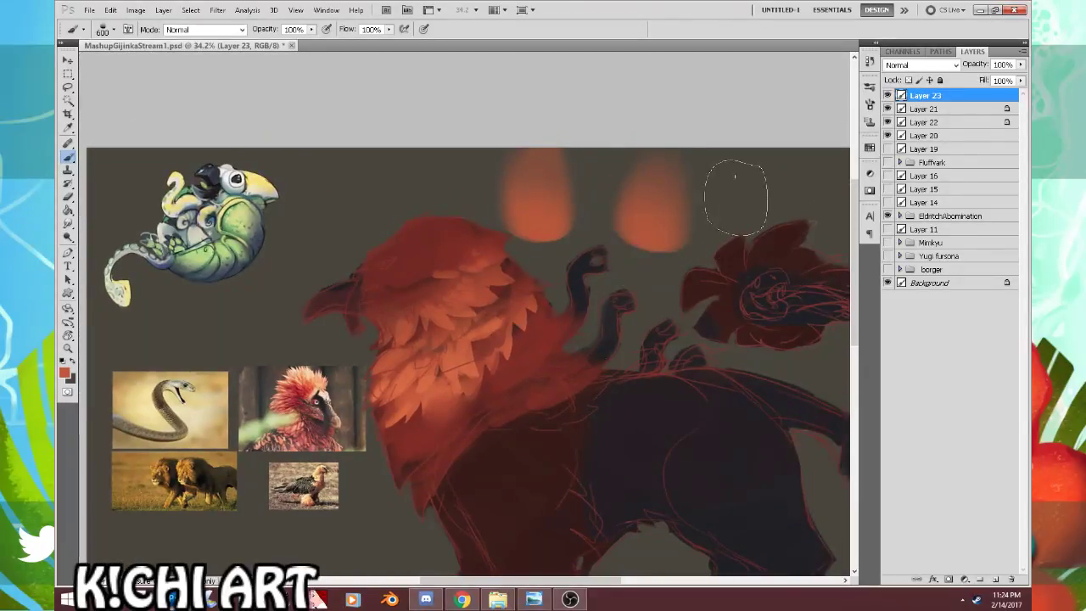
left_click_drag(739, 182, 743, 219)
left_click_drag(618, 364, 595, 397)
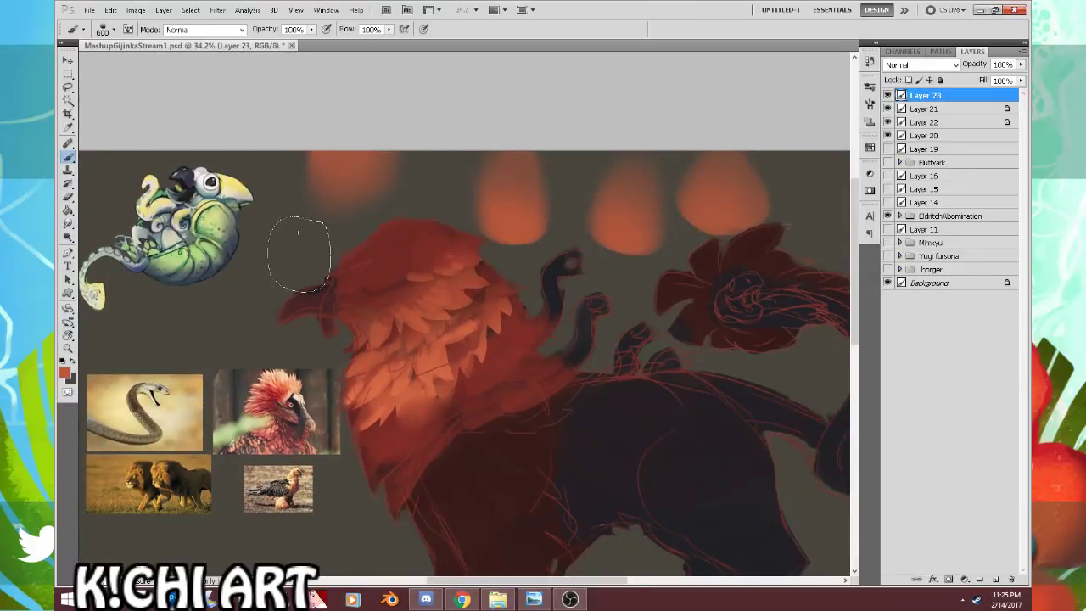
key("ctrl+alt+z")
key("ctrl+alt+z")
key("ctrl+alt+z")
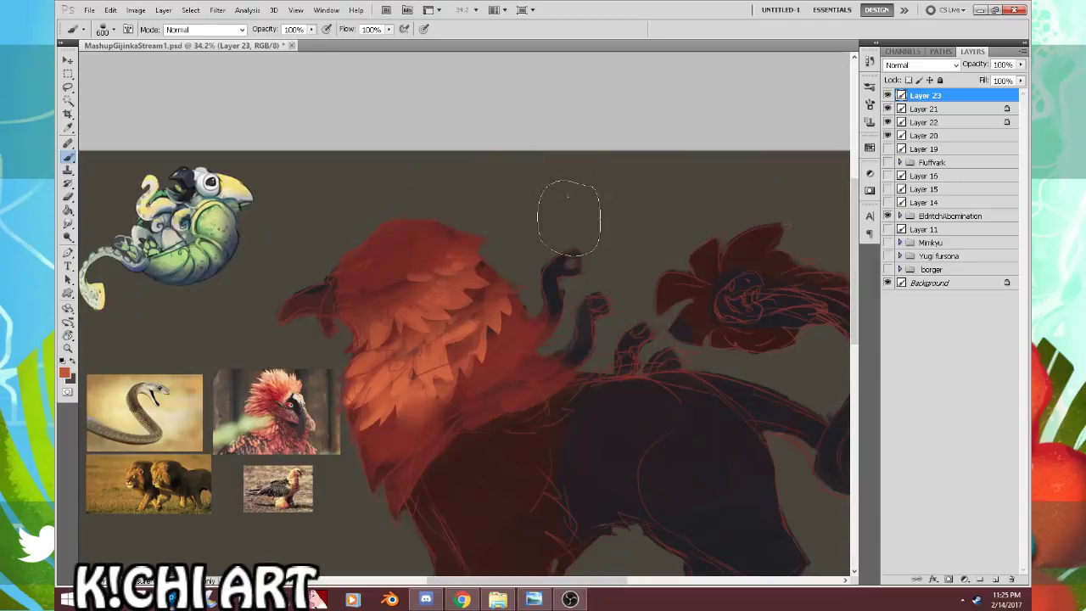
Step: Try a sideways orange test stroke between the creature's head and the tail flower, and undo it
left_click_drag(560, 208, 669, 206)
key("ctrl+alt+z")
left_click_drag(602, 313, 627, 299)
left_click_drag(636, 209, 695, 206)
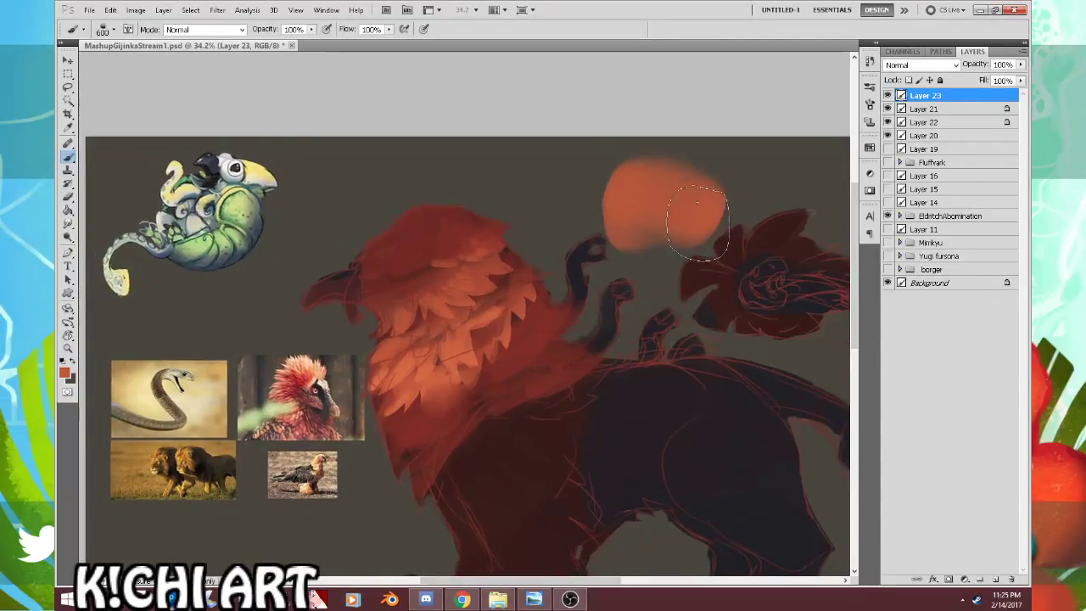
key("ctrl+alt+z")
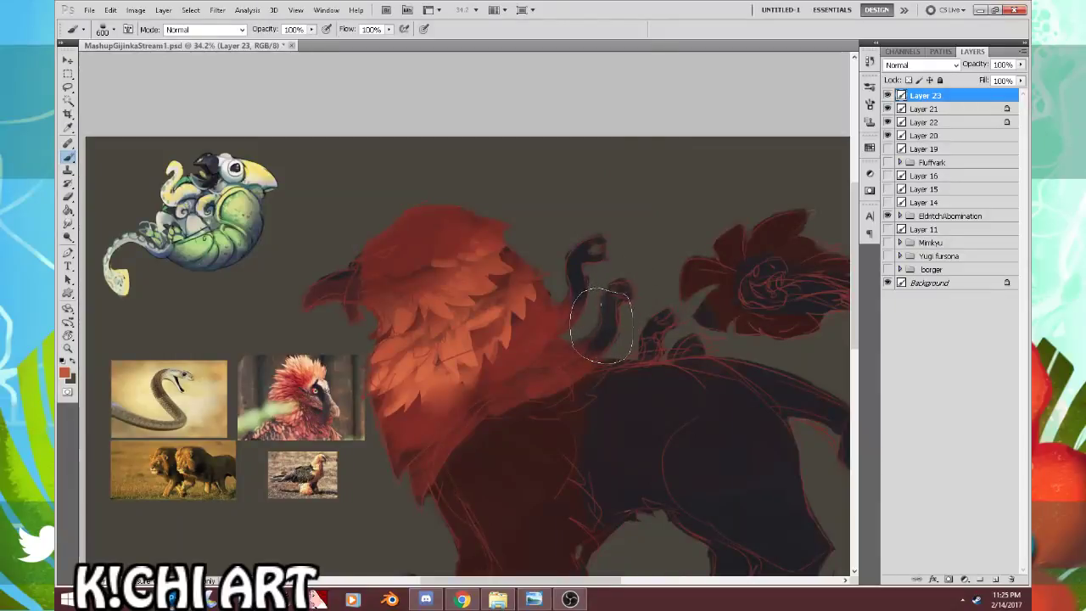
key("l")
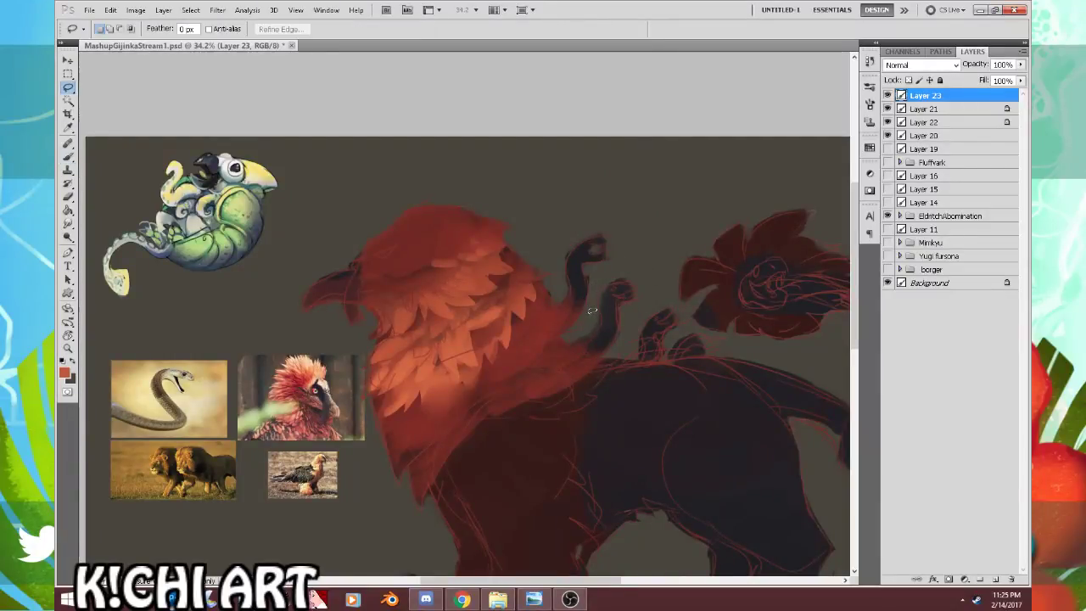
key("b")
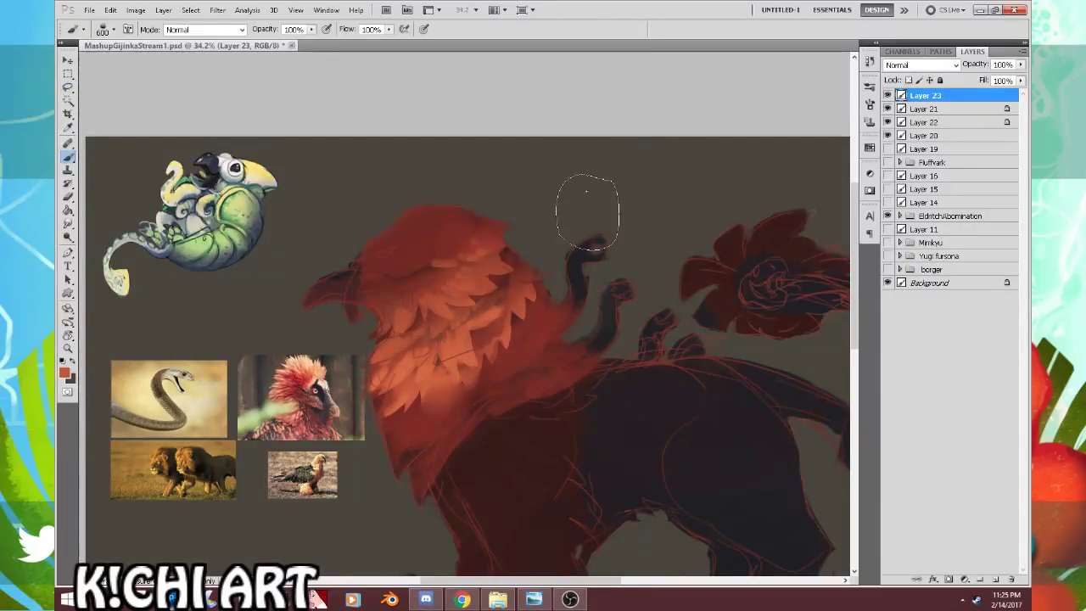
Step: Try a large curved orange stroke below the reference photos and a smaller 250 px one across the creature's shoulder
mouse_move(523, 451)
left_mouse_down()
mouse_move(625, 340)
mouse_move(637, 270)
left_mouse_up()
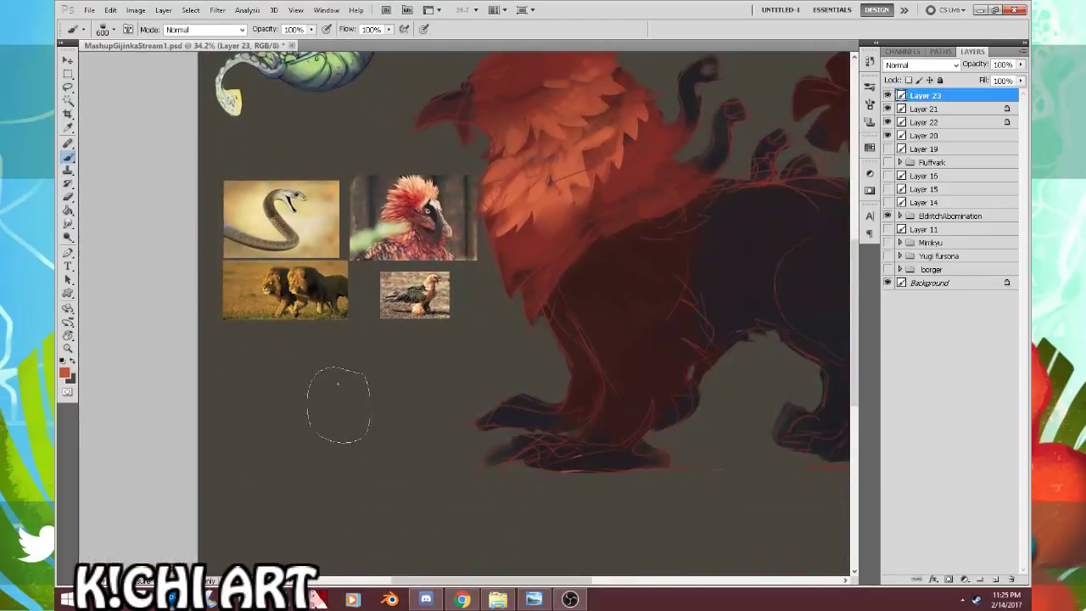
left_click_drag(339, 357, 439, 451)
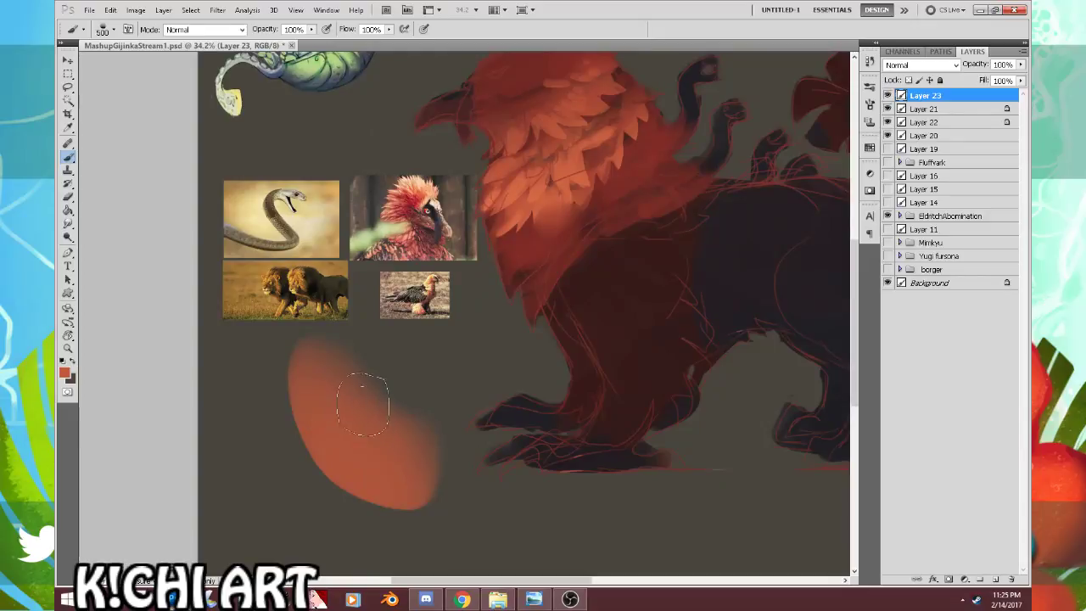
key("bracketleft")
key("bracketleft")
key("bracketleft")
key("bracketleft")
key("bracketleft")
mouse_move(428, 312)
left_mouse_down()
mouse_move(419, 398)
mouse_move(393, 388)
left_mouse_up()
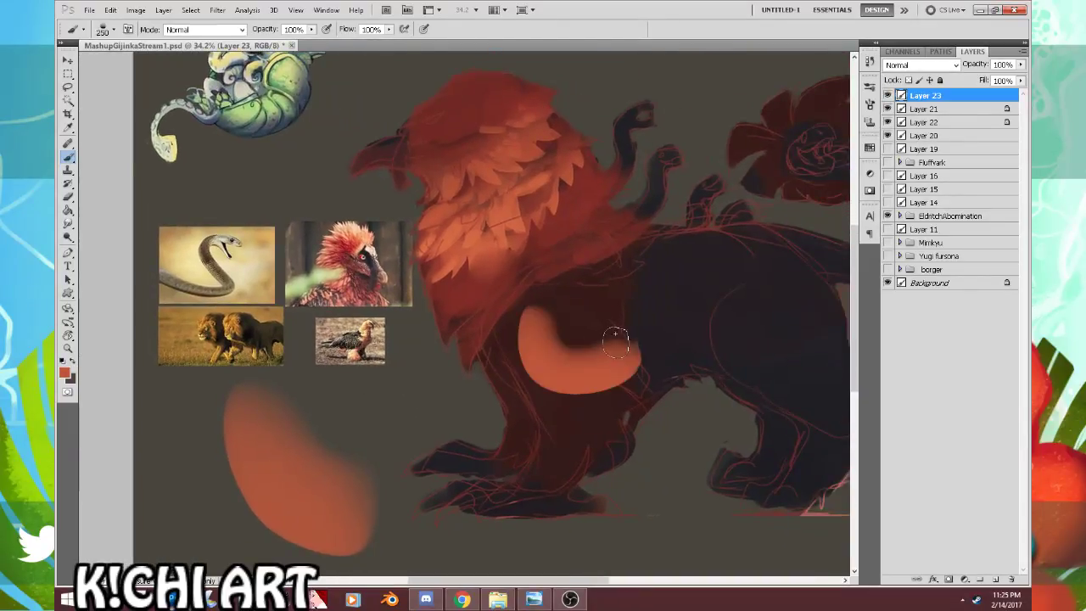
left_click_drag(652, 354, 487, 333)
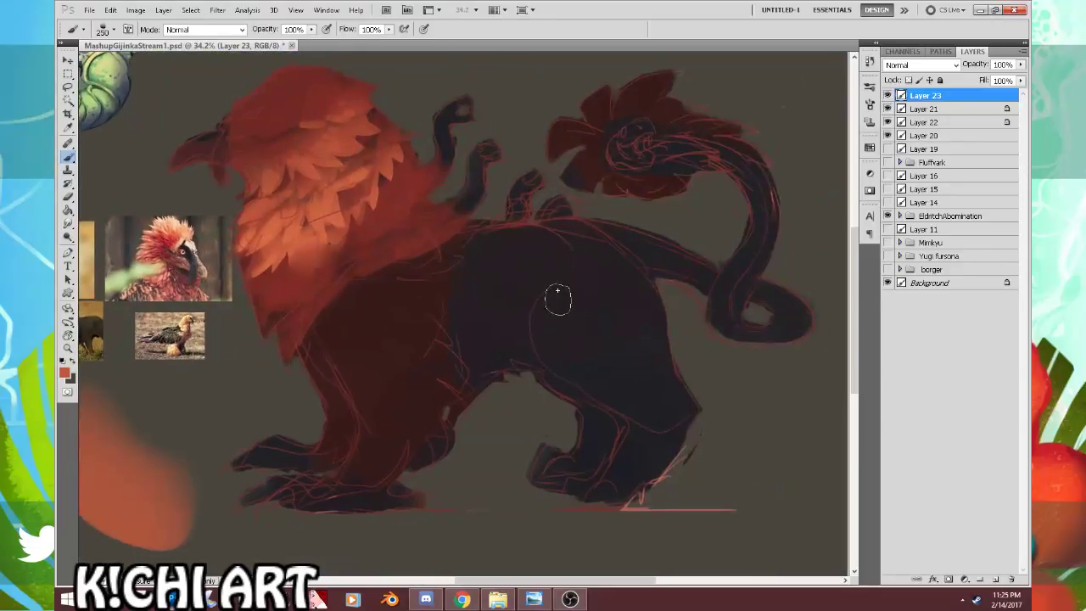
Step: Try a curved orange stroke along the front of the creature's hind thigh, and undo the test strokes
left_click_drag(557, 301, 659, 413)
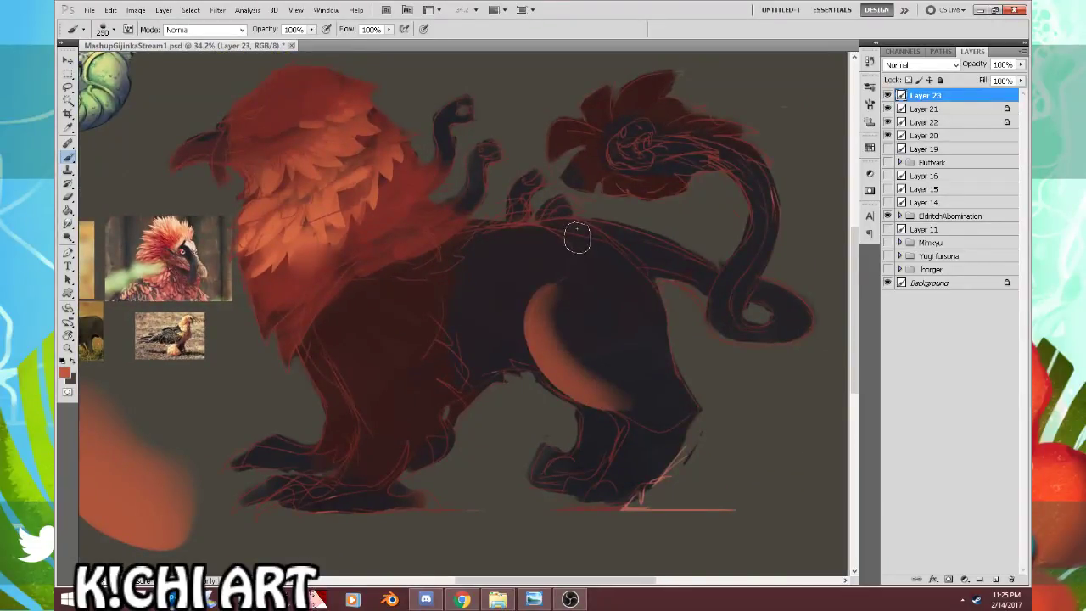
mouse_move(558, 254)
left_mouse_down()
mouse_move(590, 261)
mouse_move(579, 268)
mouse_move(587, 358)
left_mouse_up()
key("ctrl+alt+z")
key("ctrl+alt+z")
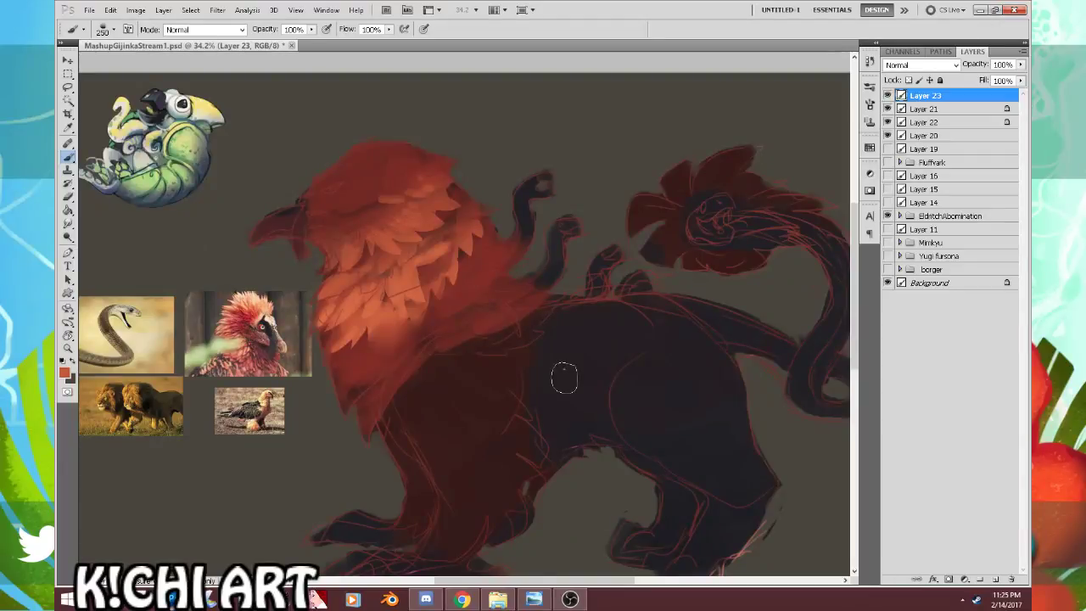
left_click_drag(552, 295, 615, 307)
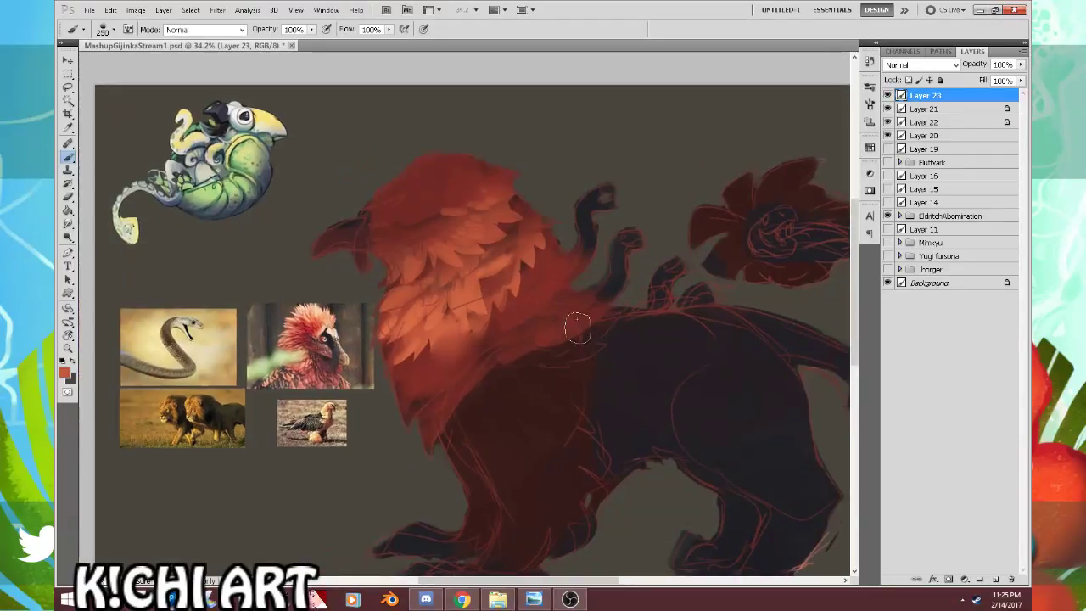
key("l")
left_click_drag(557, 401, 602, 388)
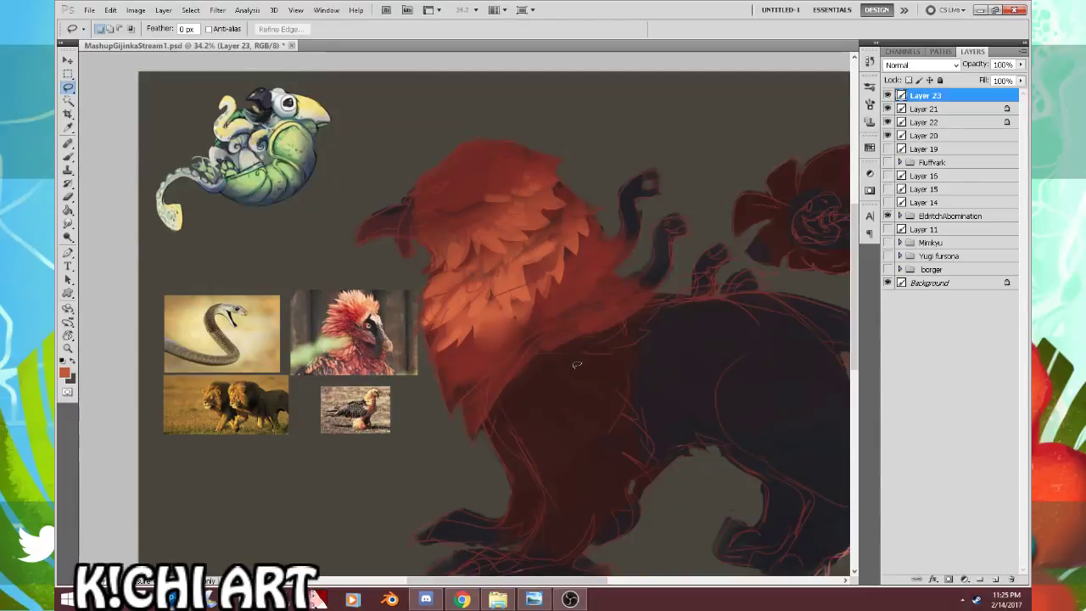
scroll(460, 376, "up", 1)
key("b")
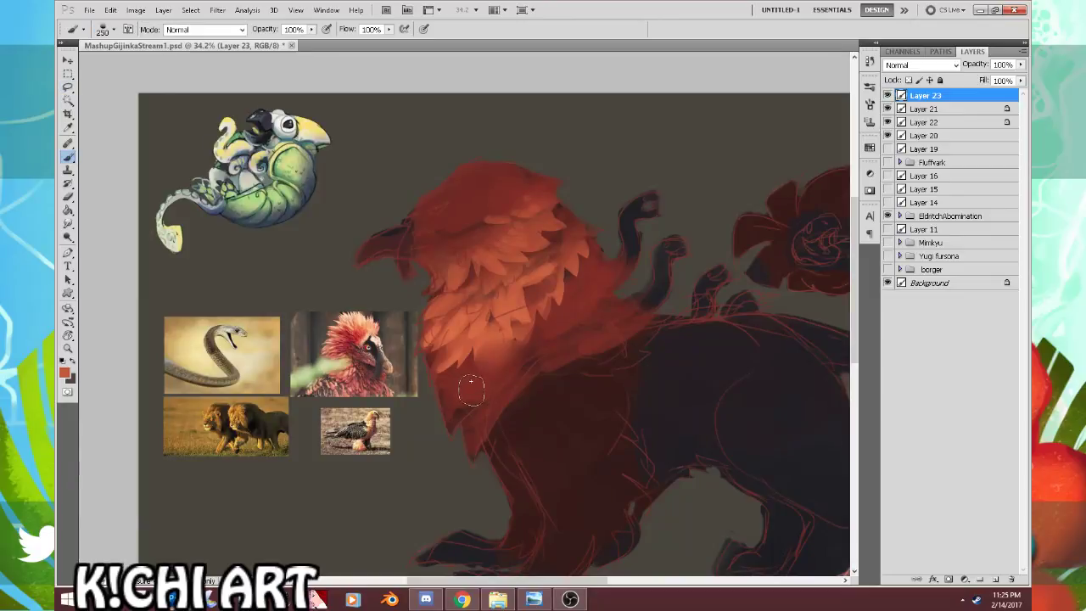
Step: Try the soft 800 px brush with a stroke on the canvas, and undo it
right_click(466, 374)
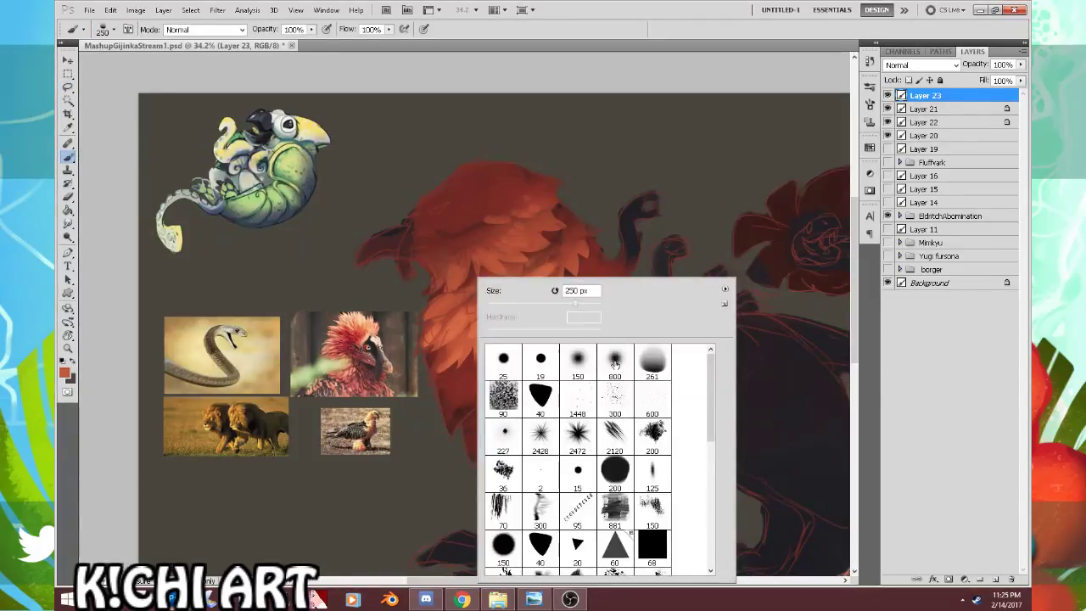
left_click(615, 360)
left_click(647, 55)
mouse_move(587, 185)
left_mouse_down()
mouse_move(538, 243)
mouse_move(565, 198)
mouse_move(585, 214)
mouse_move(580, 222)
left_mouse_up()
key("ctrl+z")
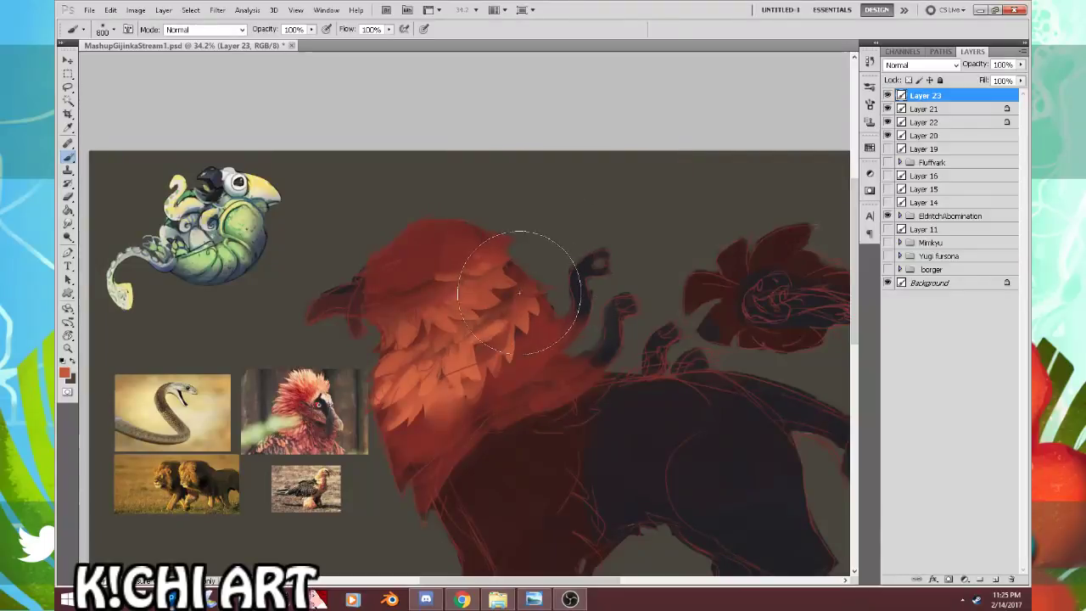
Step: Try painting orange with a soft brush inside a jagged lasso selection over the lower neck feathers, and drop the selection
key("l")
mouse_move(395, 460)
left_mouse_down()
mouse_move(421, 434)
mouse_move(455, 431)
mouse_move(515, 369)
mouse_move(548, 363)
left_mouse_up()
left_click_drag(549, 301, 386, 382)
key("b")
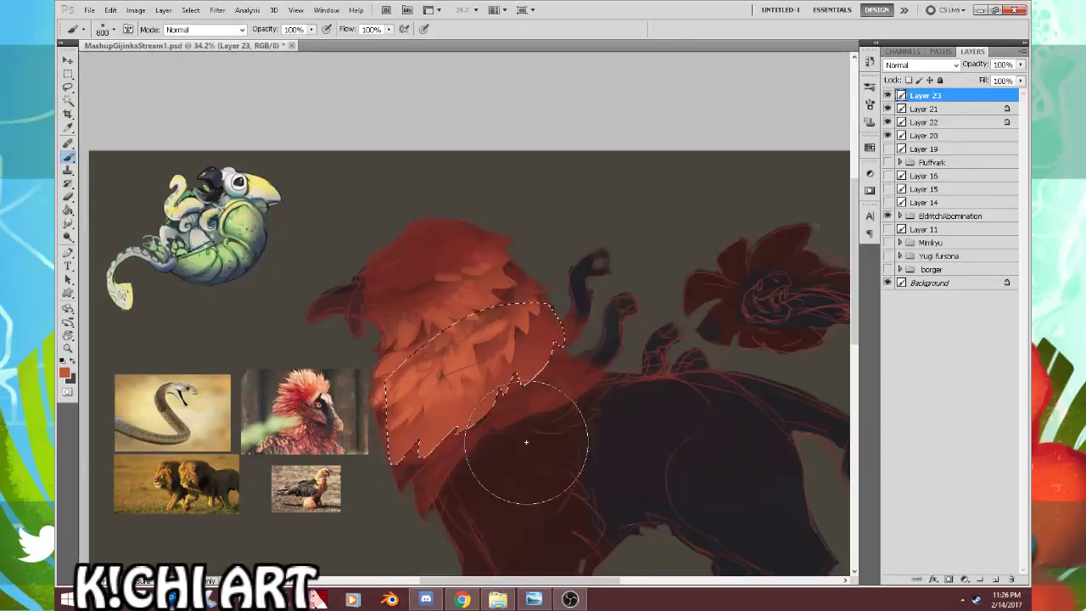
key("bracketleft")
key("bracketleft")
key("bracketleft")
key("bracketleft")
key("bracketleft")
key("bracketleft")
key("bracketleft")
key("bracketleft")
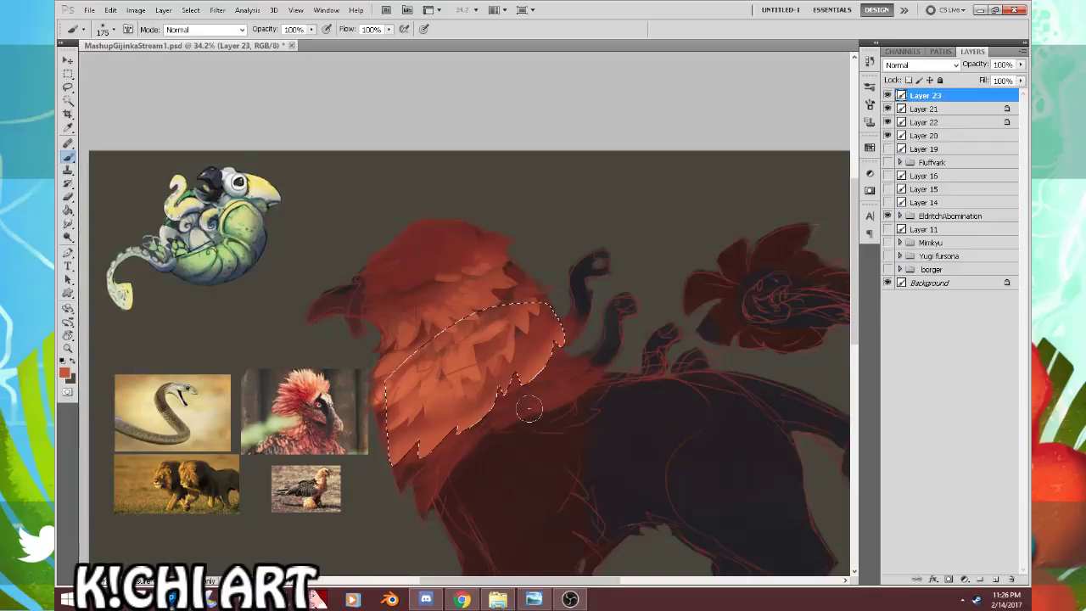
key("ctrl+d")
key("ctrl+shift+d")
key("ctrl+d")
Step: With the 261 px brush, paint a row of orange feather tips along the lower mane inside a jagged lasso selection, and deselect
right_click(513, 422)
left_click(681, 362)
left_click(577, 92)
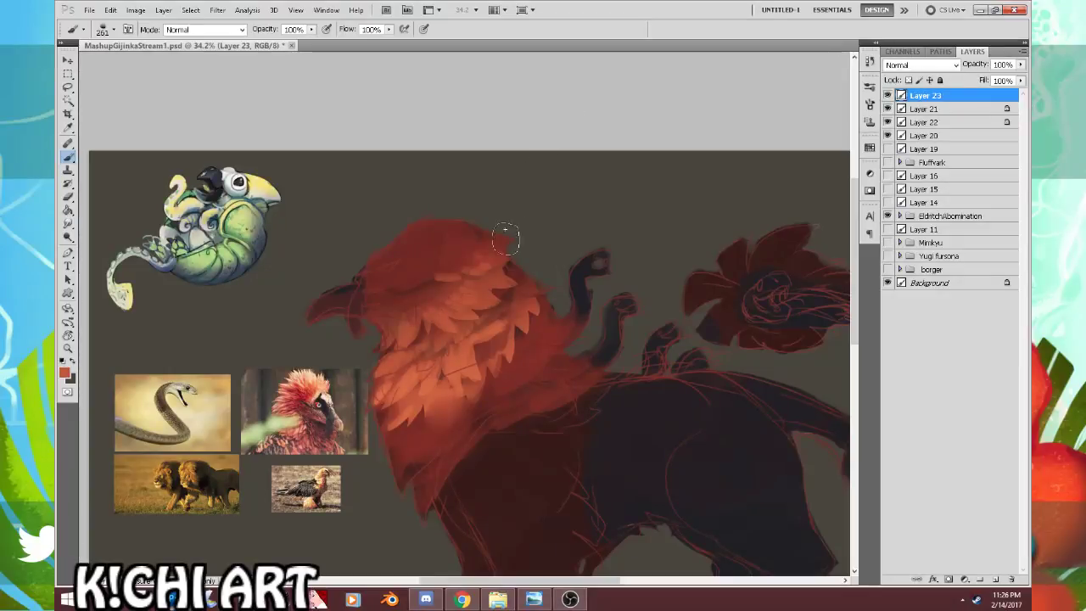
key("l")
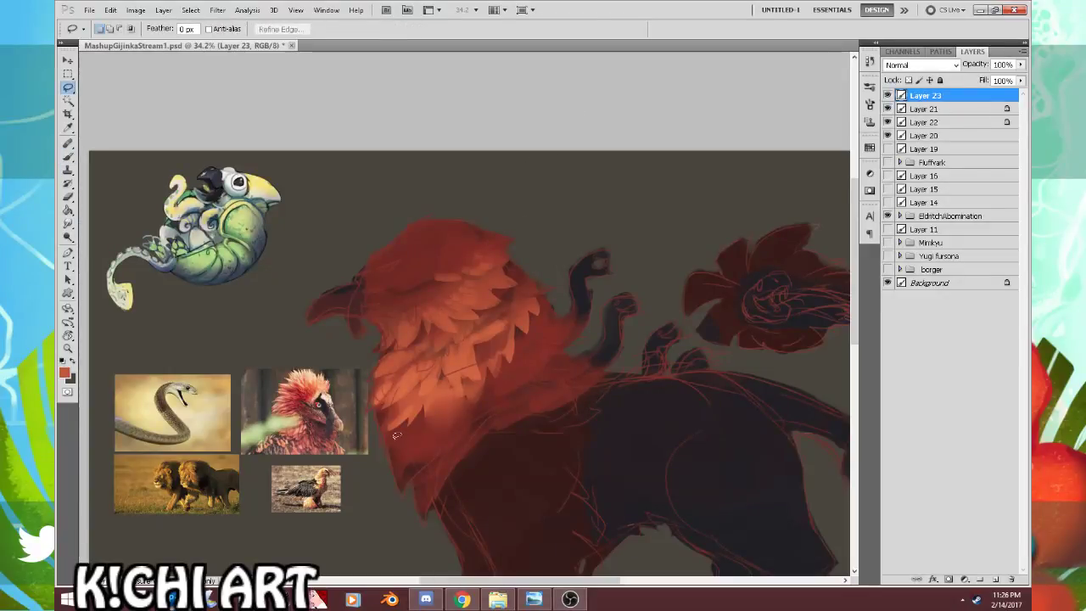
mouse_move(413, 445)
left_mouse_down()
mouse_move(448, 421)
mouse_move(453, 434)
mouse_move(494, 390)
mouse_move(532, 373)
mouse_move(570, 330)
mouse_move(553, 301)
left_mouse_up()
key("ctrl+d")
left_click_drag(395, 430, 400, 467)
mouse_move(457, 427)
left_mouse_down()
mouse_move(486, 399)
mouse_move(509, 395)
mouse_move(545, 340)
left_mouse_up()
left_click_drag(543, 300, 392, 408)
key("b")
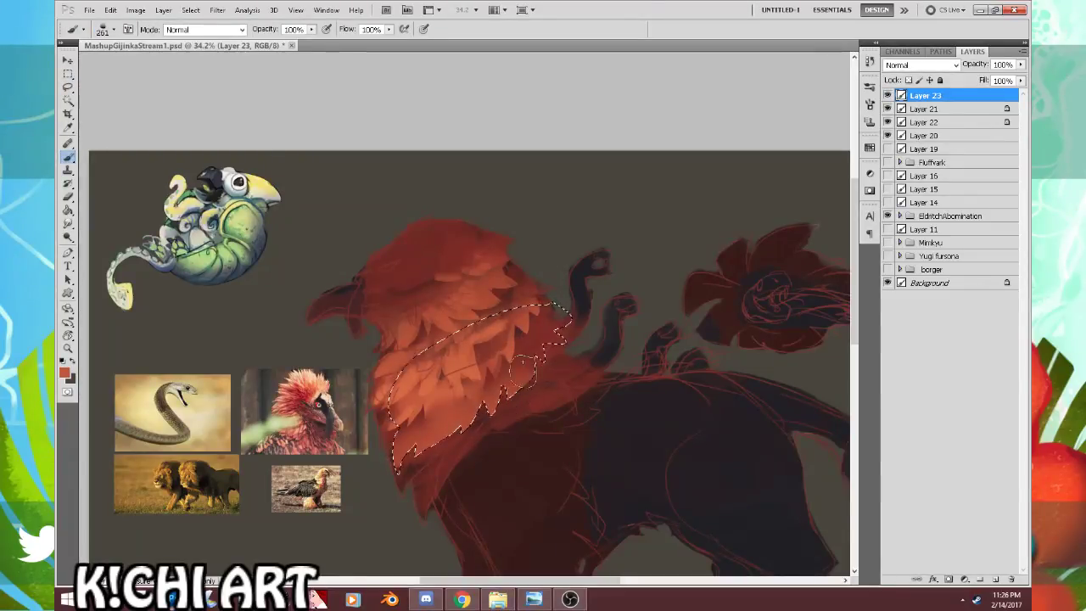
key("ctrl+d")
mouse_move(453, 452)
left_mouse_down()
mouse_move(530, 361)
mouse_move(501, 410)
mouse_move(539, 345)
left_mouse_up()
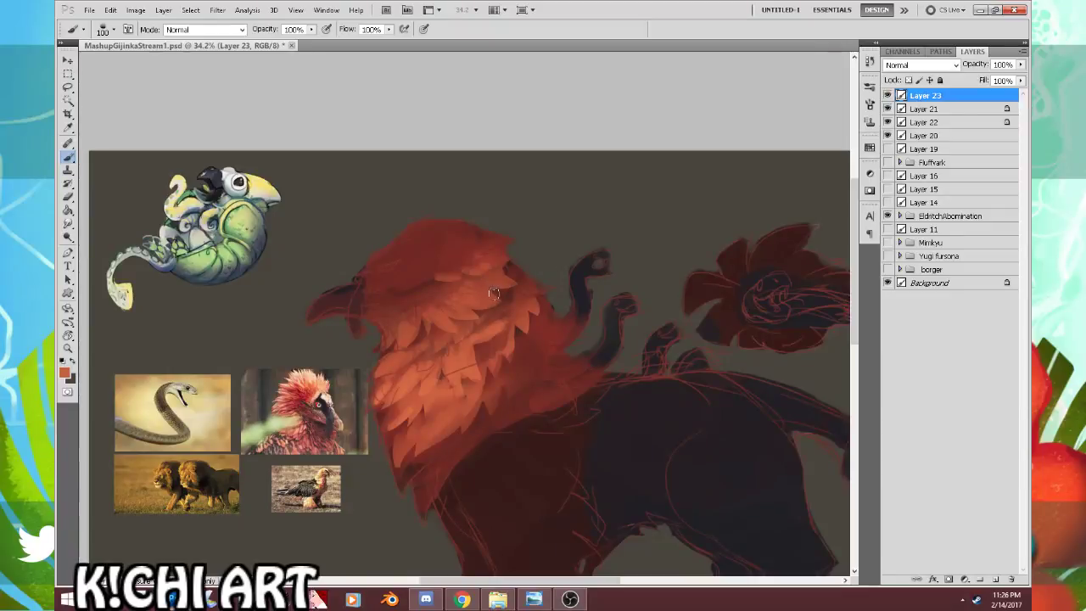
Step: Lasso a spiky feather shape at the back of the mane, paint it orange with the brush enlarged to 500 px, and deselect
key("l")
left_click_drag(509, 357, 536, 320)
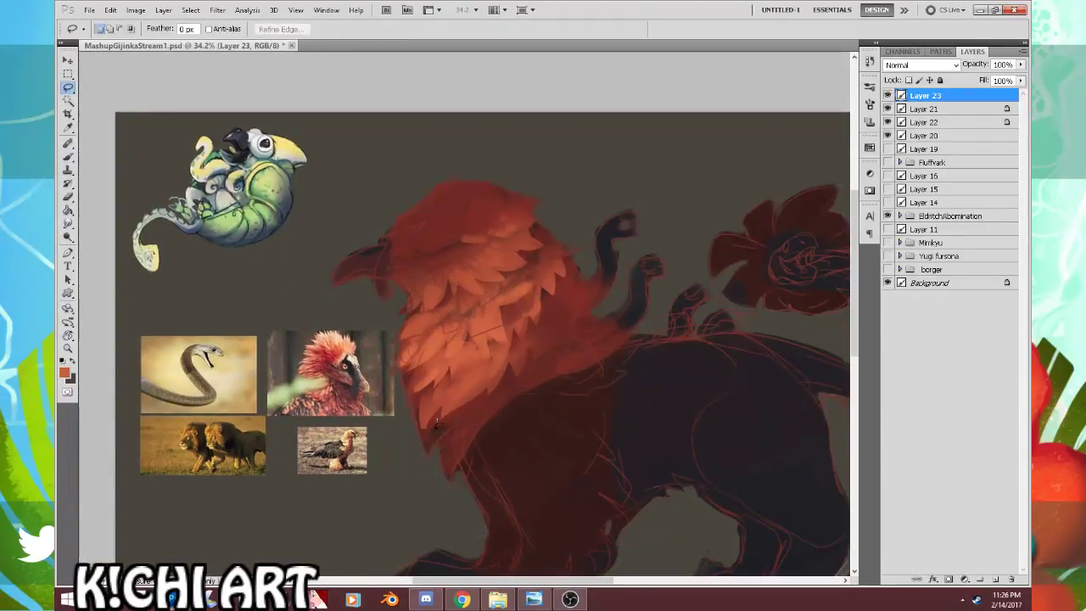
mouse_move(519, 380)
left_mouse_down()
mouse_move(573, 358)
mouse_move(577, 336)
mouse_move(607, 329)
mouse_move(586, 306)
mouse_move(610, 289)
mouse_move(578, 282)
left_mouse_up()
key("b")
mouse_move(436, 411)
left_mouse_down()
mouse_move(518, 425)
mouse_move(546, 400)
mouse_move(527, 406)
left_mouse_up()
key("bracketright")
key("bracketright")
key("bracketright")
key("bracketright")
key("ctrl+d")
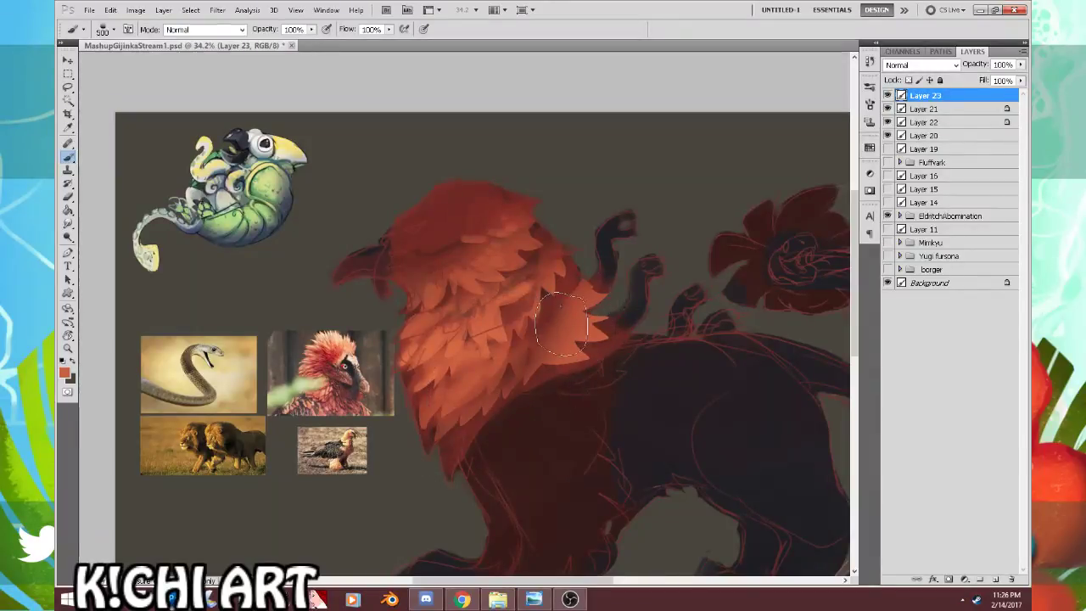
Step: Lasso a jagged feather edge at the back of the mane and shade behind it in dark red with the 500 px brush, and deselect
key("l")
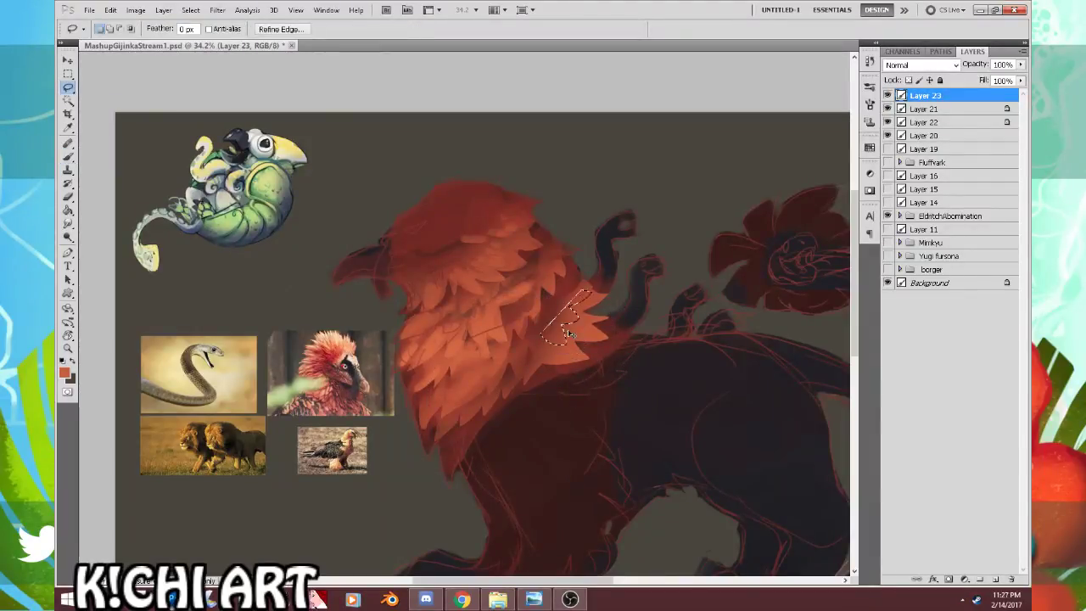
mouse_move(543, 347)
left_mouse_down()
mouse_move(566, 325)
mouse_move(575, 295)
left_mouse_up()
key("b")
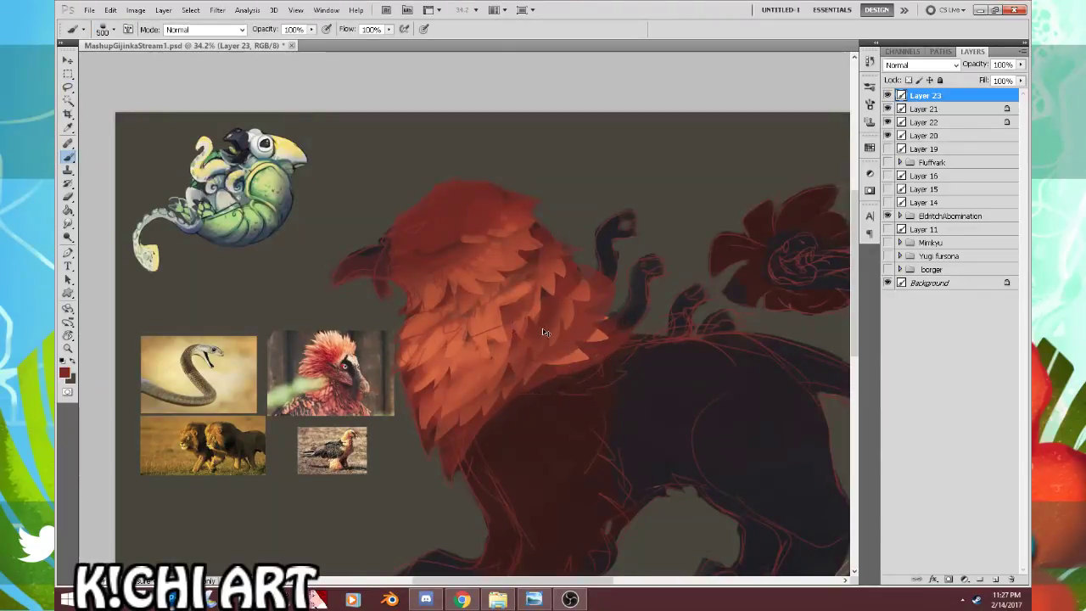
key("ctrl+alt+z")
key("ctrl+alt+z")
key("ctrl+d")
key("r")
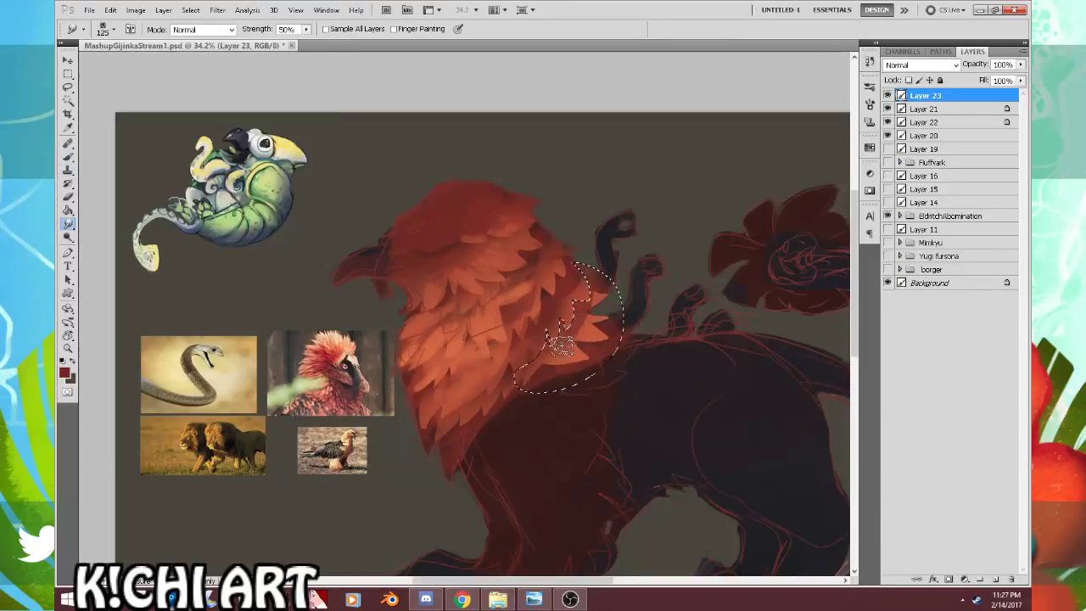
key("r")
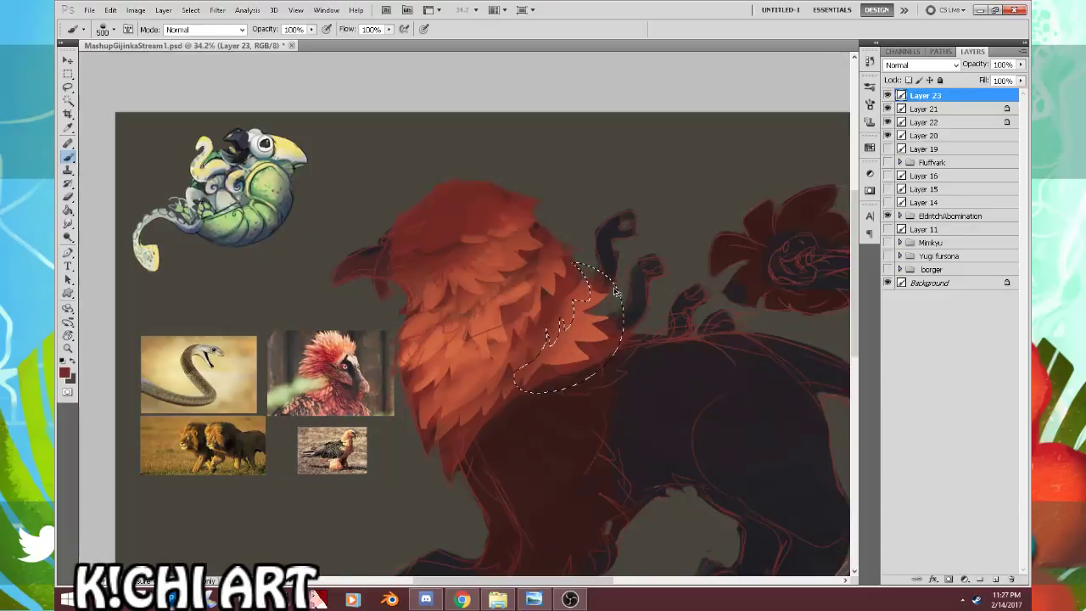
mouse_move(632, 242)
left_mouse_down()
mouse_move(613, 199)
mouse_move(306, 352)
left_mouse_up()
key("b")
left_click_drag(424, 284, 513, 315)
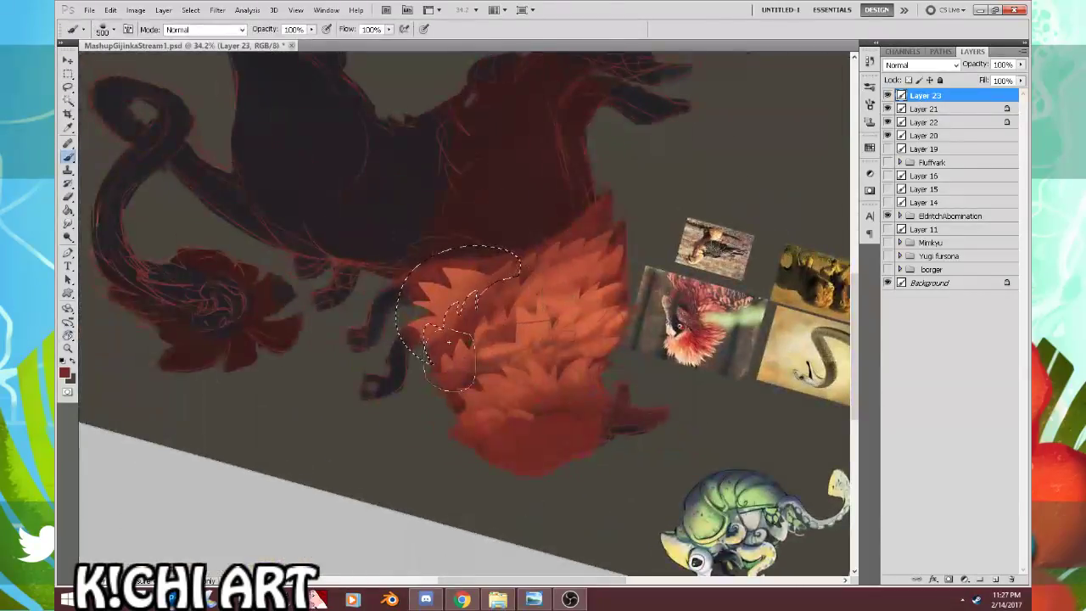
key("ctrl+d")
Step: Build up another layer of feathers at the back of the mane with dark red shading between the orange tips
mouse_move(553, 207)
left_mouse_down()
mouse_move(387, 265)
mouse_move(331, 366)
left_mouse_up()
key("r")
mouse_move(610, 260)
left_mouse_down()
mouse_move(365, 449)
mouse_move(292, 462)
left_mouse_up()
key("b")
left_click_drag(514, 262, 557, 302)
mouse_move(483, 205)
left_mouse_down()
mouse_move(696, 243)
mouse_move(449, 310)
left_mouse_up()
key("ctrl+z")
left_click_drag(545, 314, 583, 288)
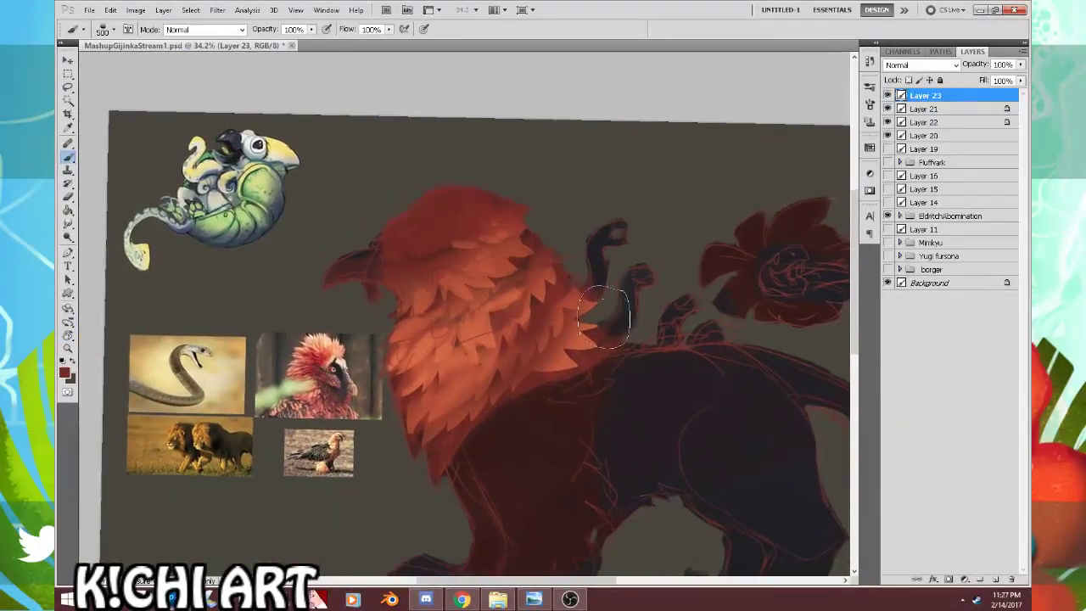
Step: Reduce the brush to 125 px and shade in red between the feathers at the back of the mane
key("bracketleft")
key("bracketleft")
key("bracketleft")
key("bracketleft")
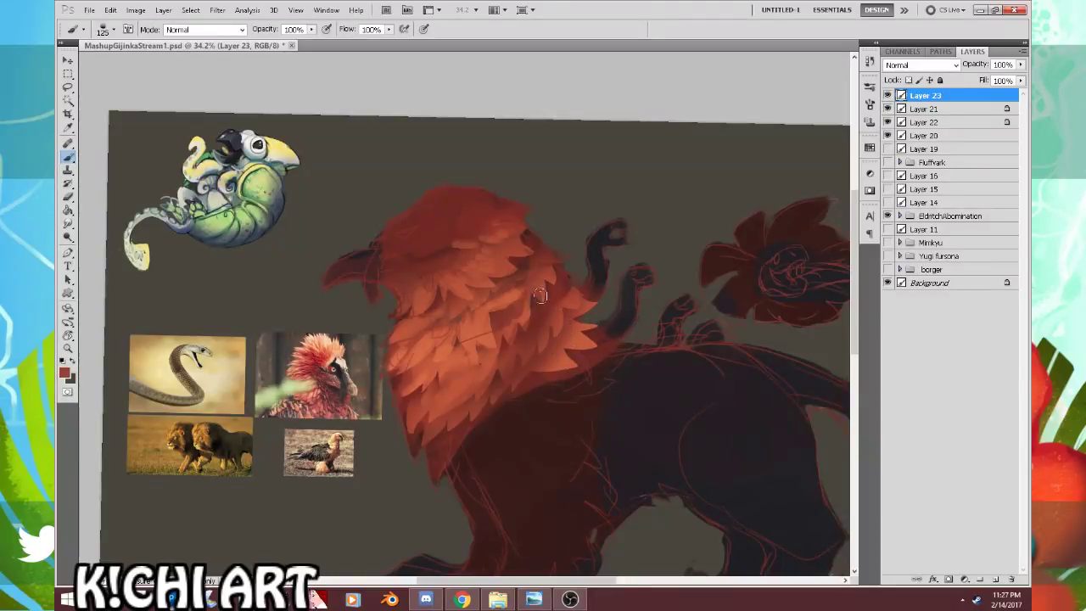
left_click_drag(551, 317, 564, 314)
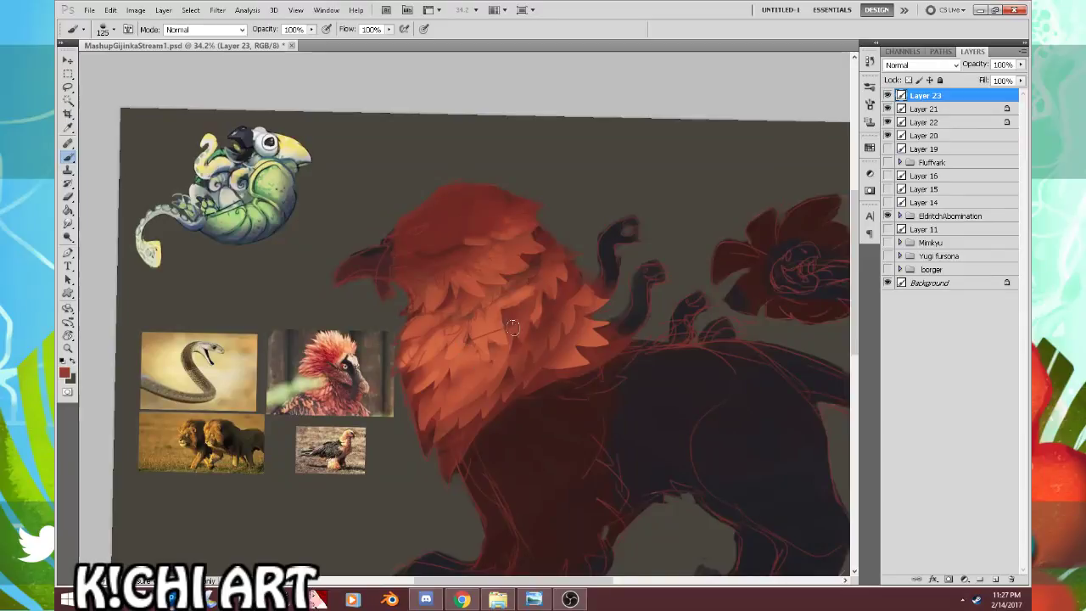
Step: Sample orange tones from the mane and paint small feather details in its middle with the brush reduced to 70 px and below
left_click(541, 300, "alt")
key("bracketleft")
key("bracketleft")
key("bracketleft")
key("bracketleft")
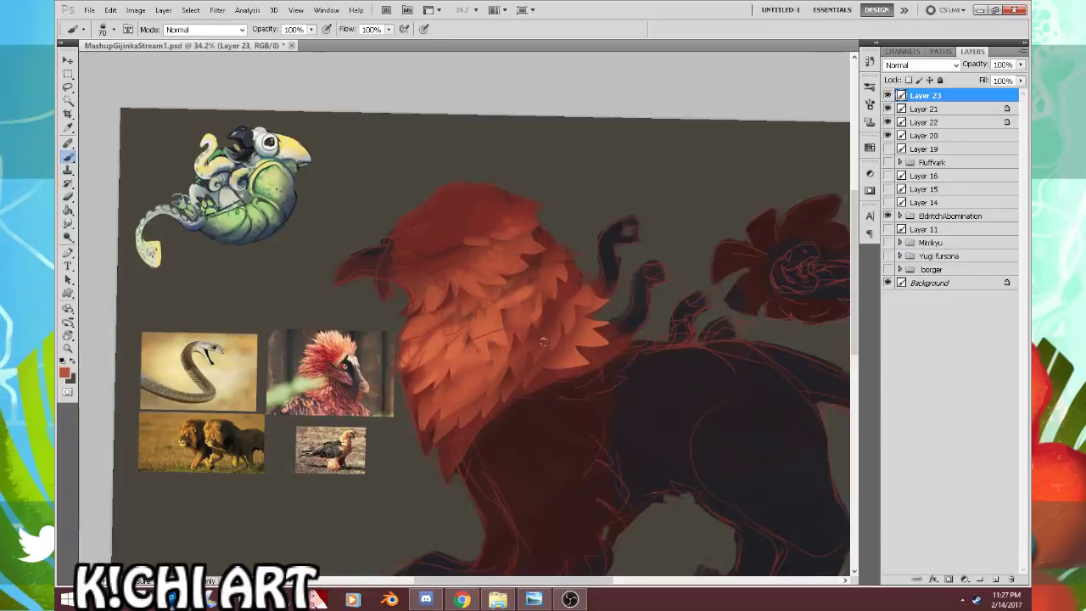
left_click(489, 347, "alt")
left_click_drag(488, 335, 490, 354)
left_click_drag(512, 319, 562, 334)
Step: Switch to Chrome, open Mr--Jack's DeviantArt profile in a new tab, and open the TheBrush.es brush pack page
left_click(462, 599)
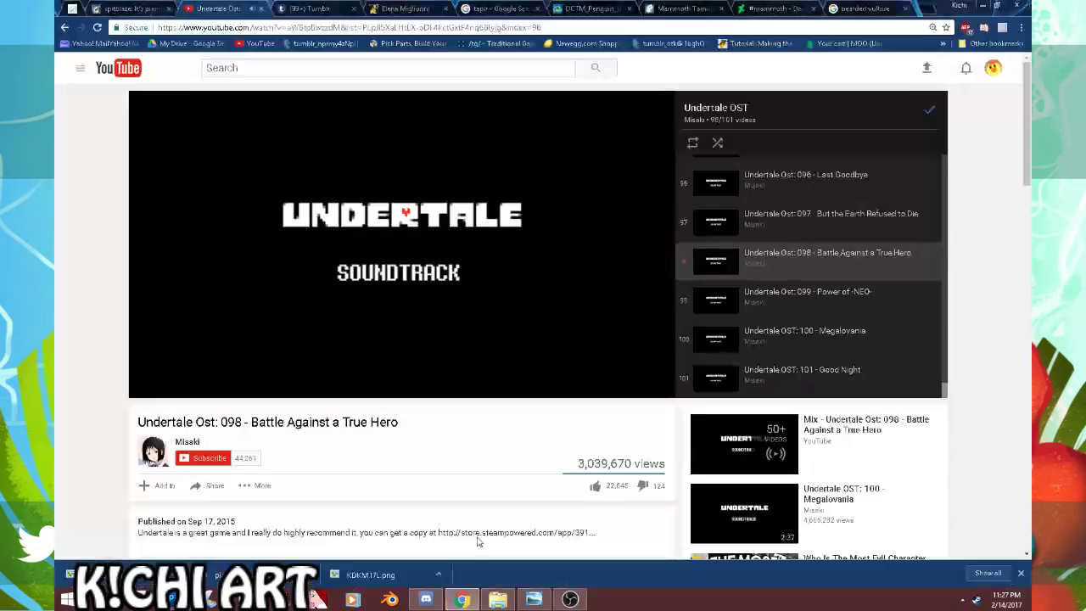
left_click(926, 8)
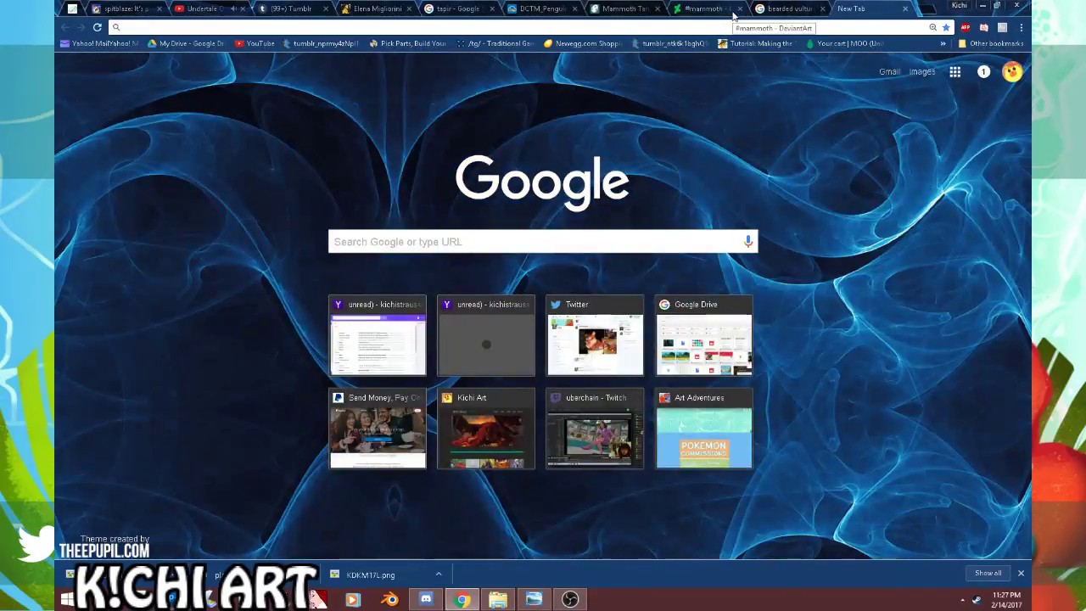
type("mr jack")
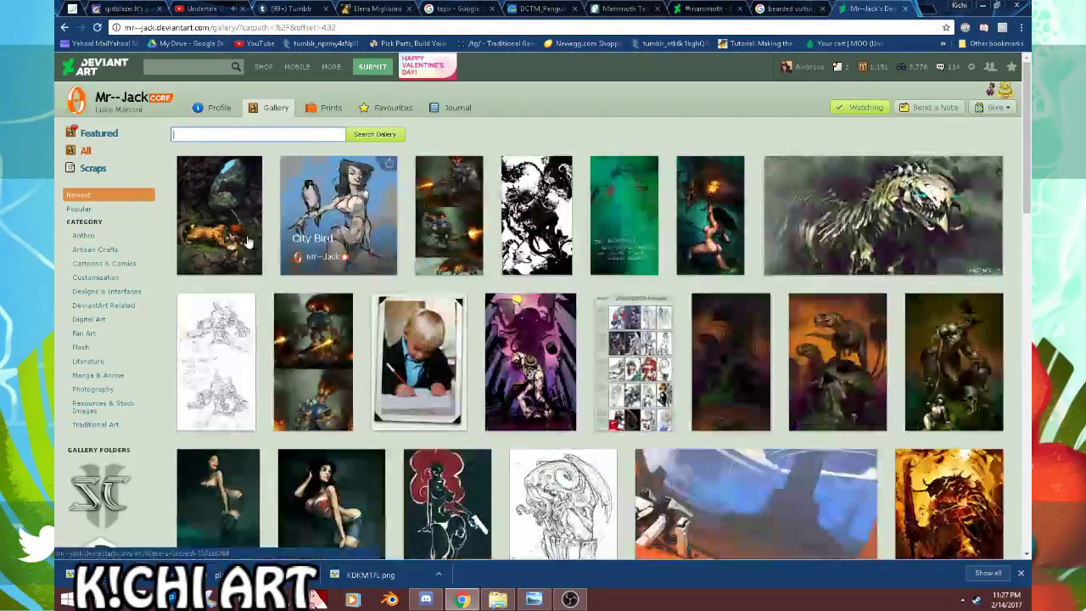
scroll(293, 302, "down", 2)
scroll(293, 302, "up", 2)
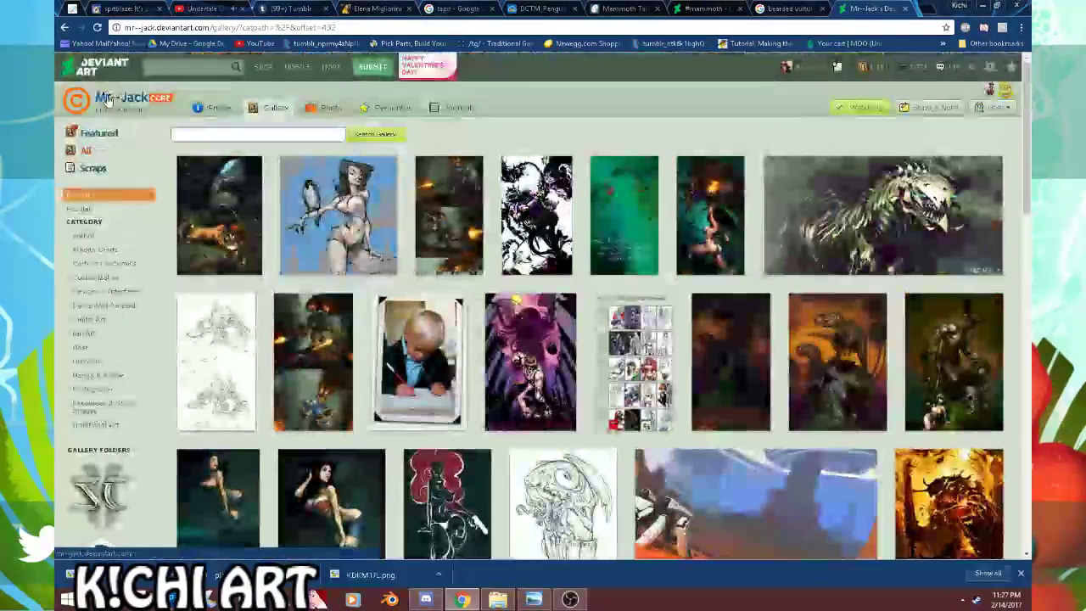
left_click(108, 101)
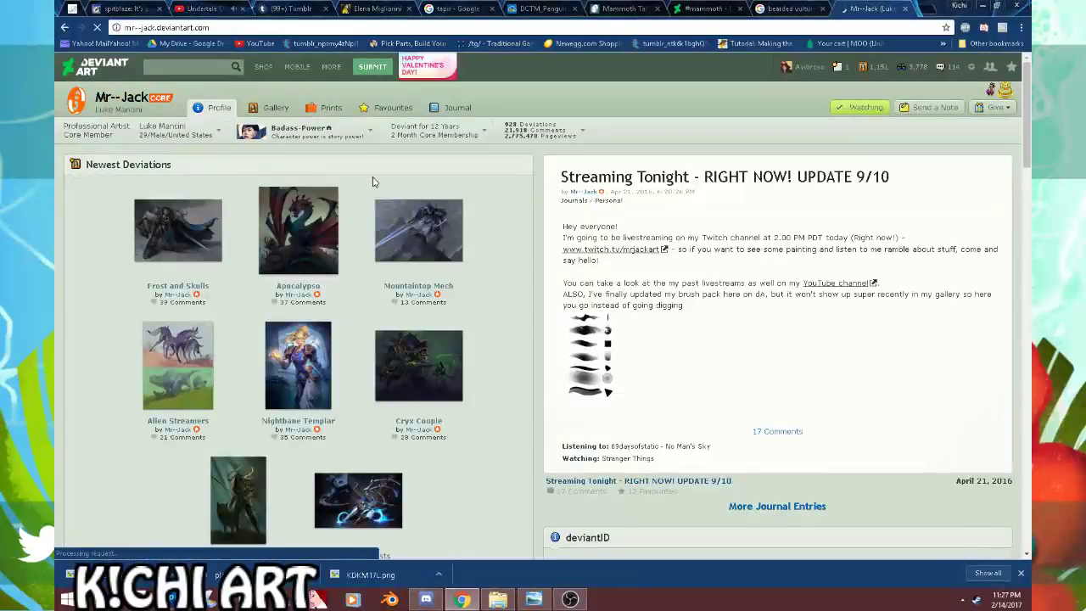
left_click(596, 348)
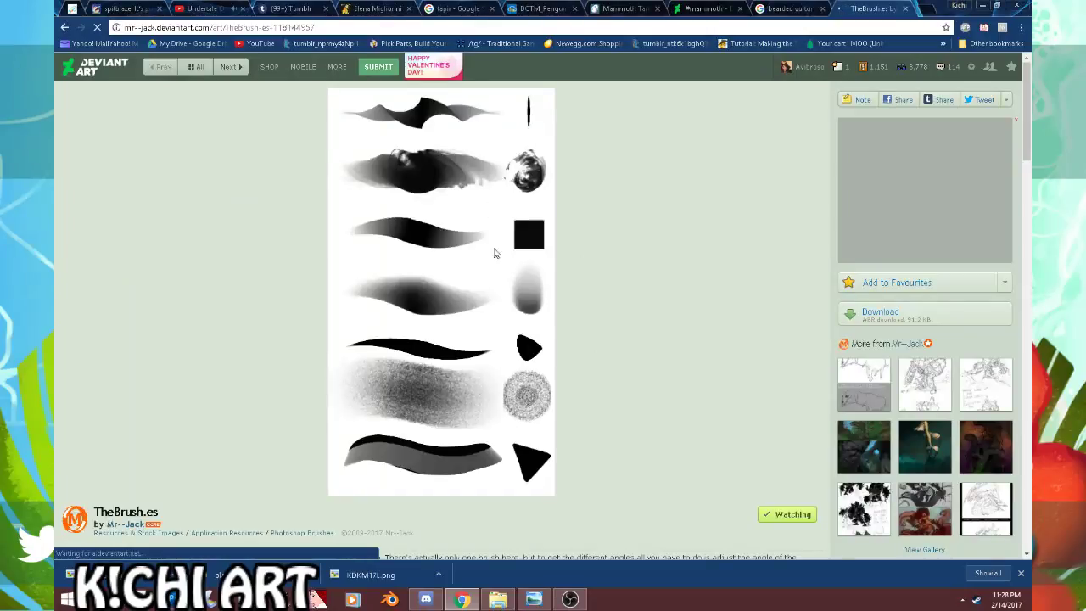
Step: Copy the web address of the TheBrush.es brush pack page
left_click(500, 27)
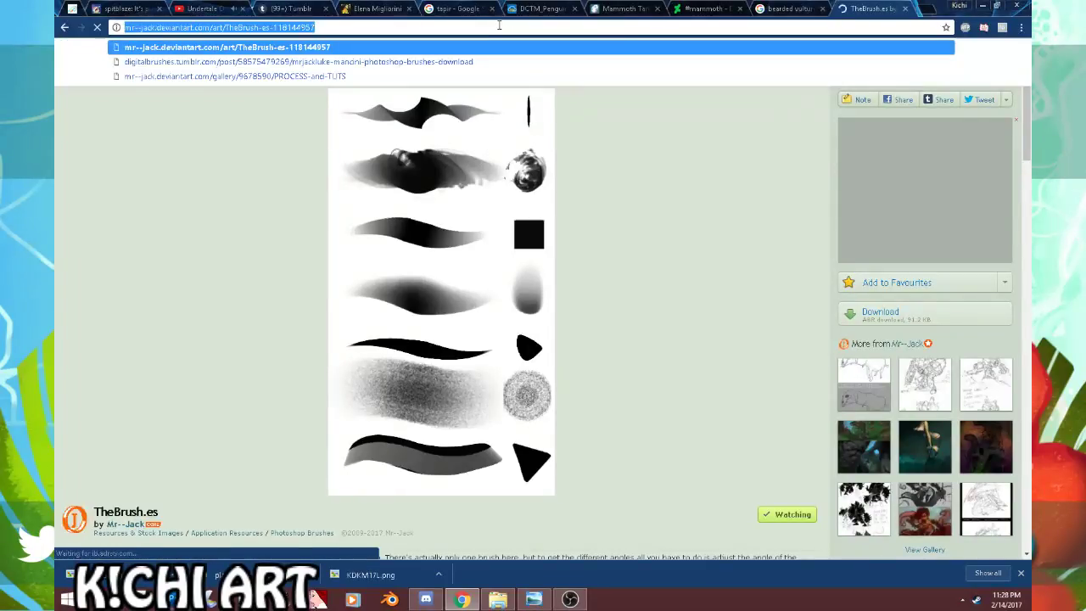
right_click(500, 27)
left_click(522, 69)
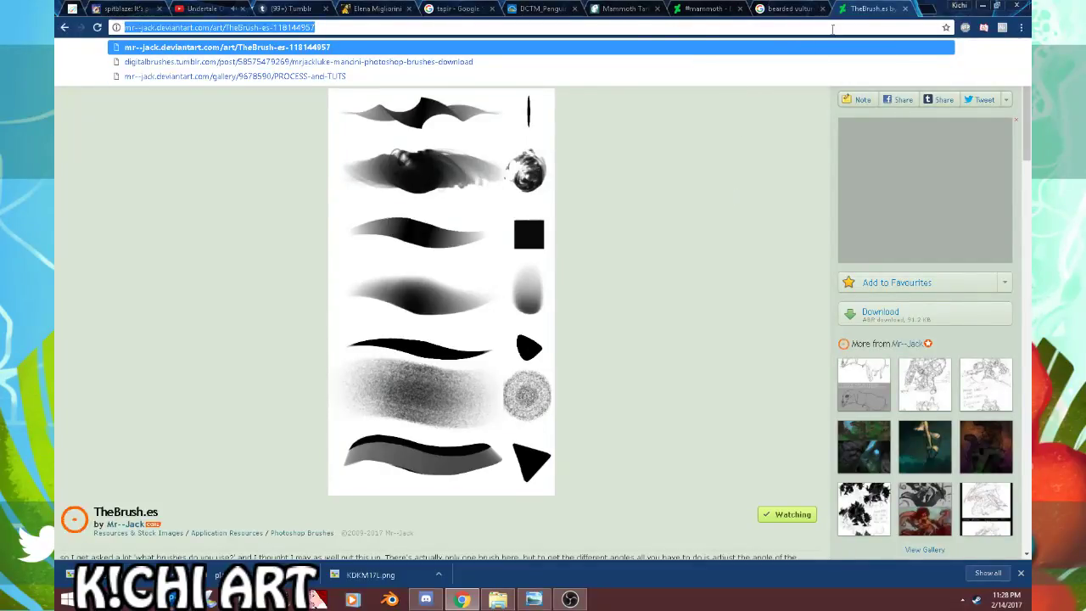
left_click(890, 29)
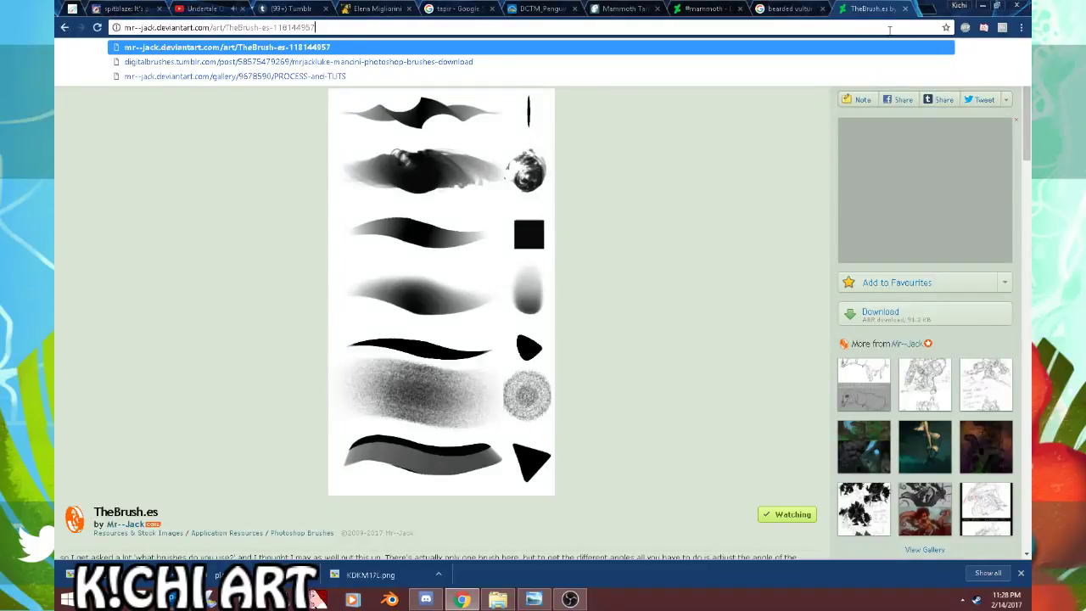
key("ctrl+a")
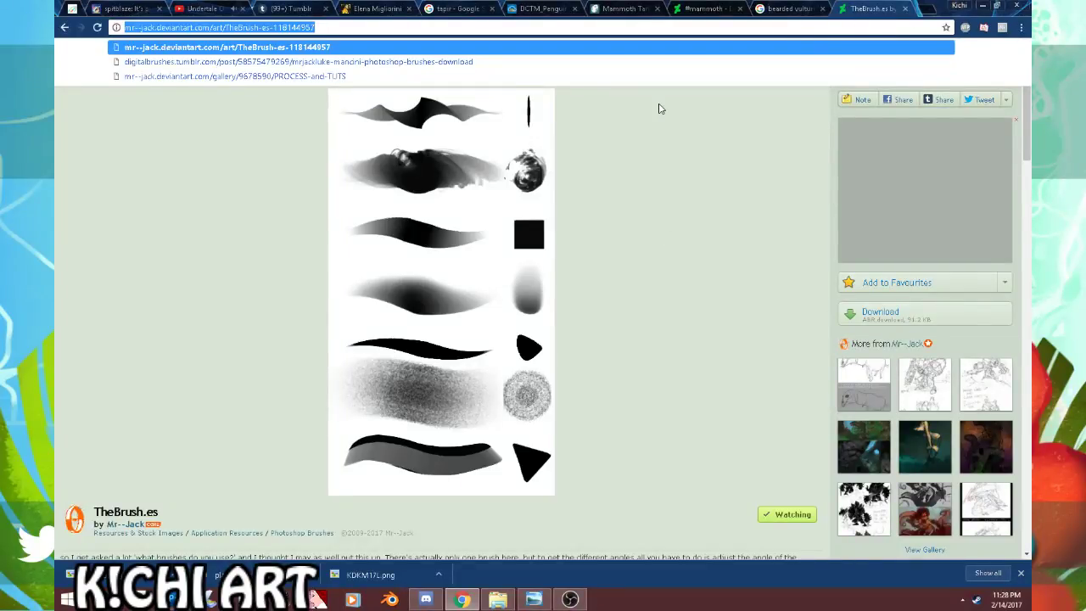
Step: Open the twitch.tv/kichifox channel page and post the copied brush pack link in its chat
type("kichiart.com")
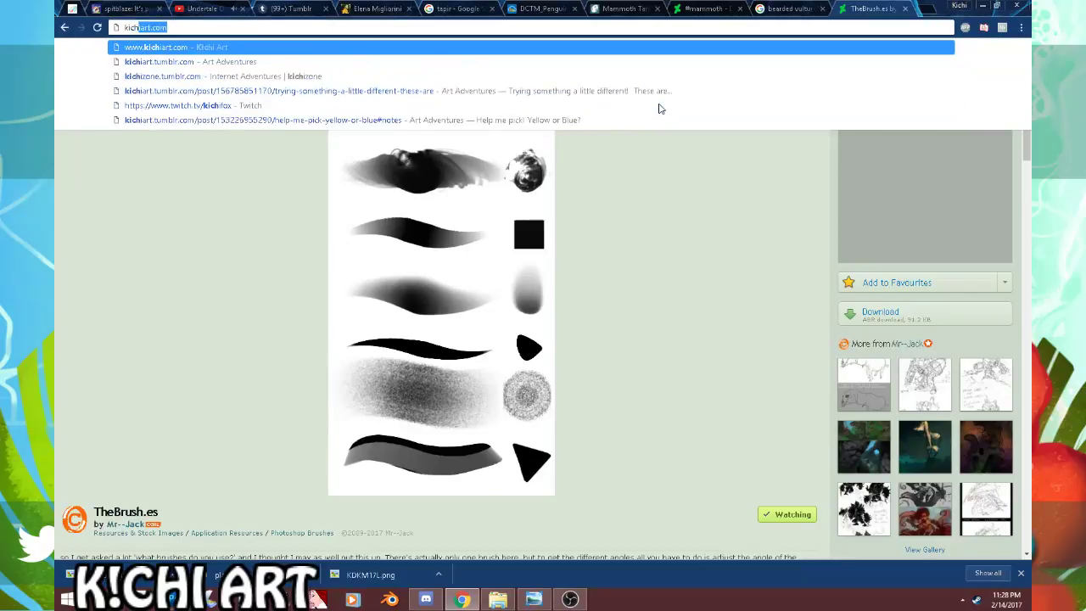
key("Down")
key("Down")
key("Down")
key("Down")
key("Return")
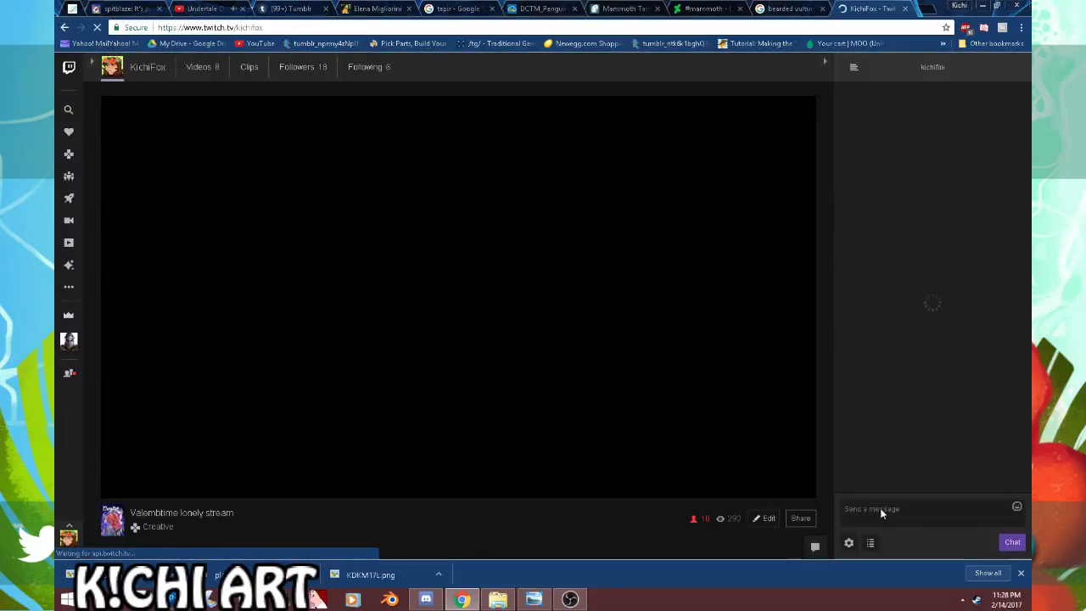
key("ctrl+v")
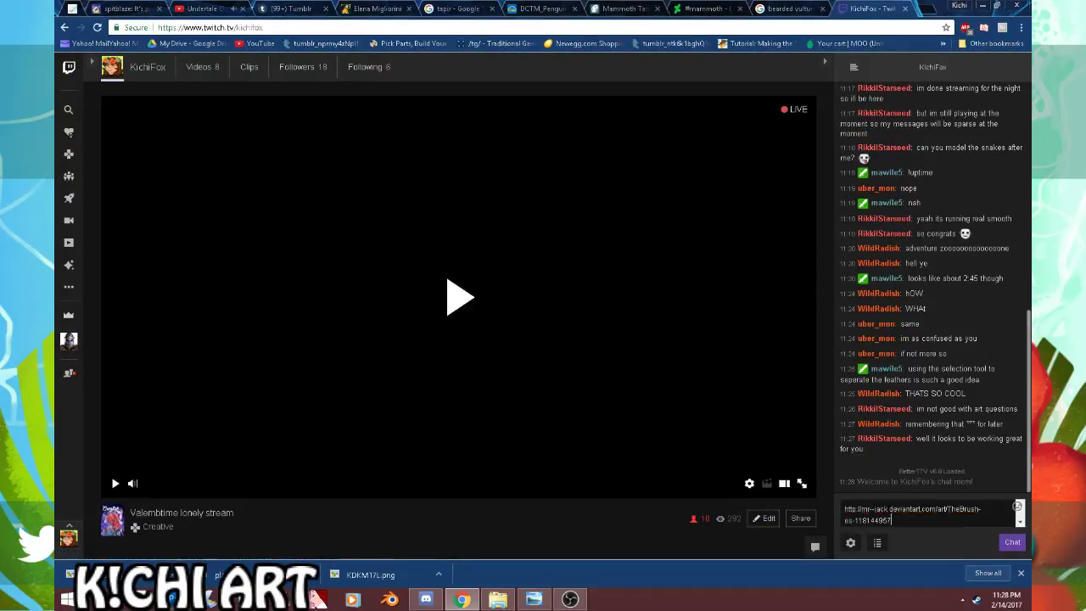
key("Return")
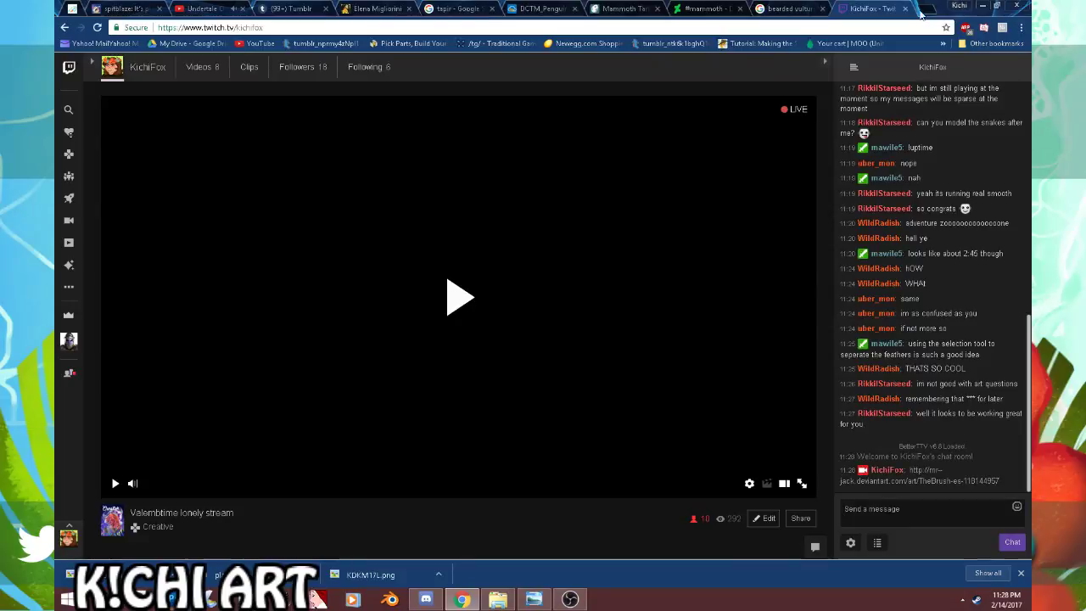
Step: Close the Twitch tab, lower the audio volume, and return to the painting in Photoshop
left_click(904, 8)
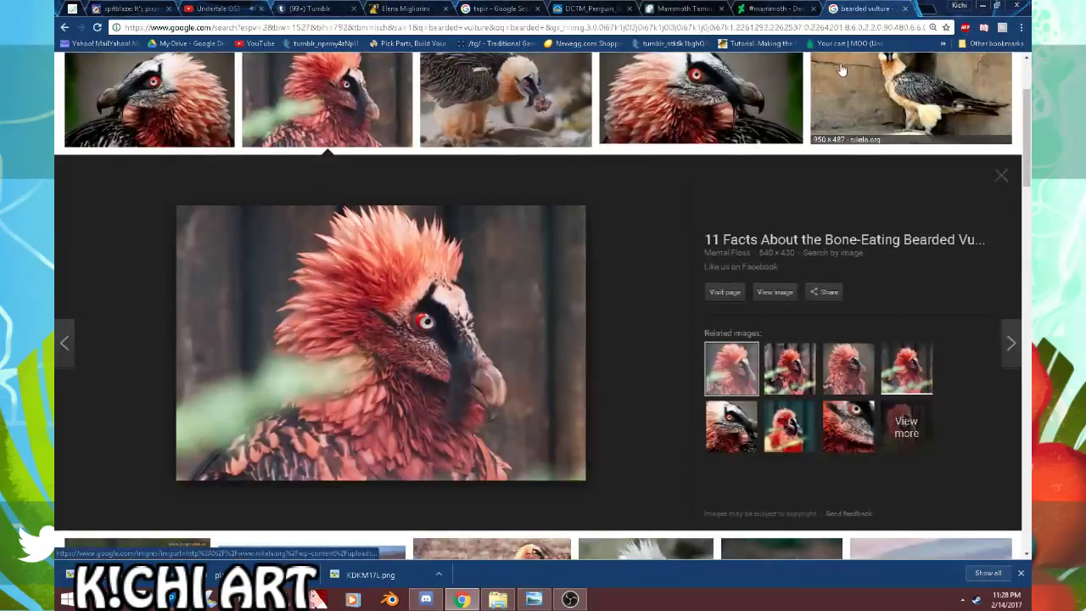
key("XF86AudioLowerVolume")
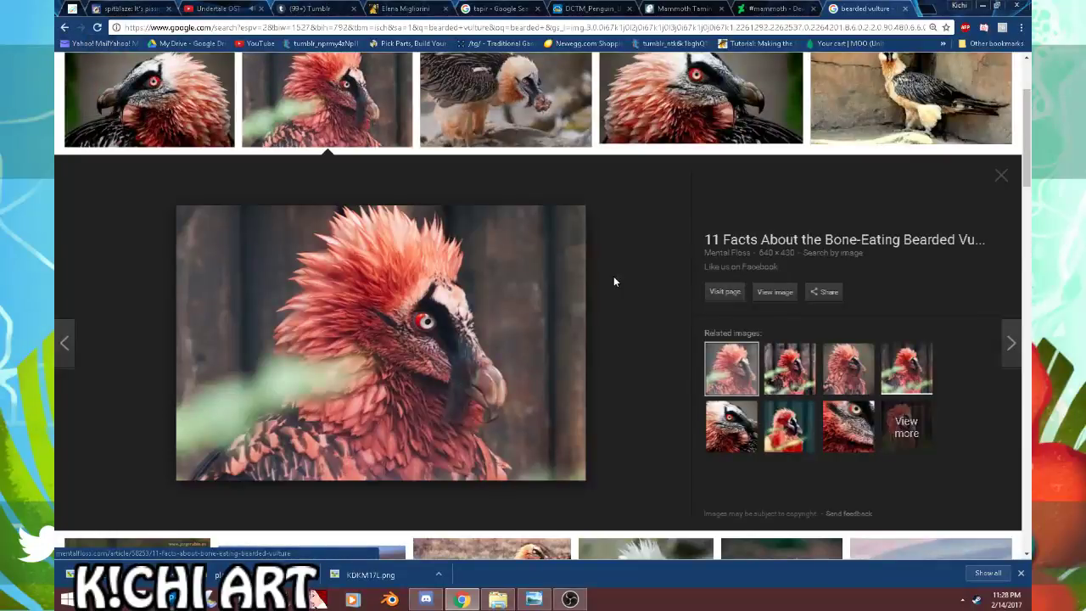
key("alt+Tab")
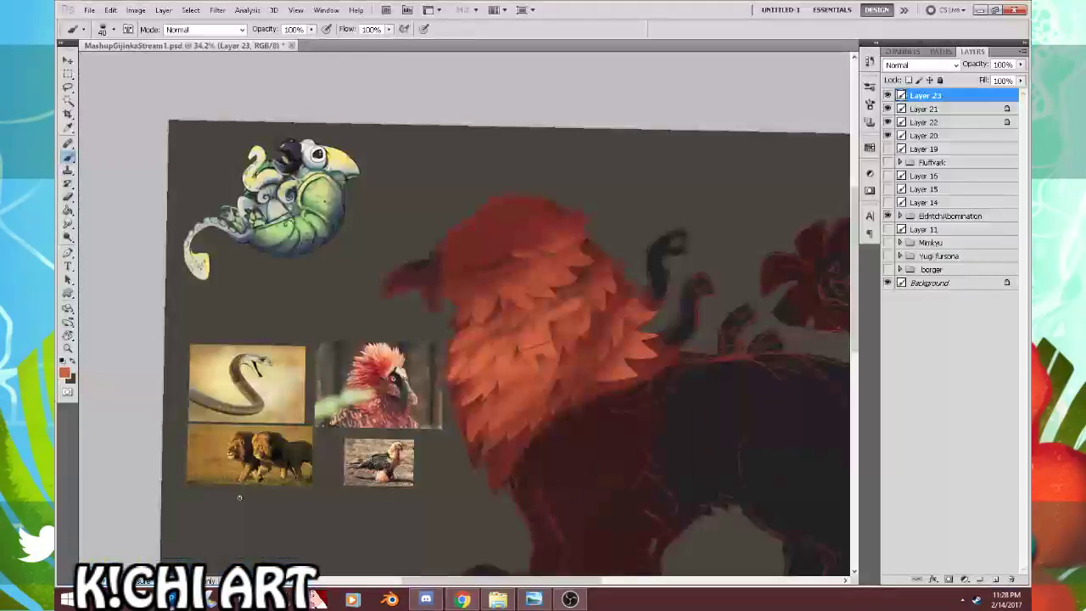
Step: Touch up the mane feathers with the 40 px brush and sample a dark red from the mane
left_click_drag(550, 358, 540, 367)
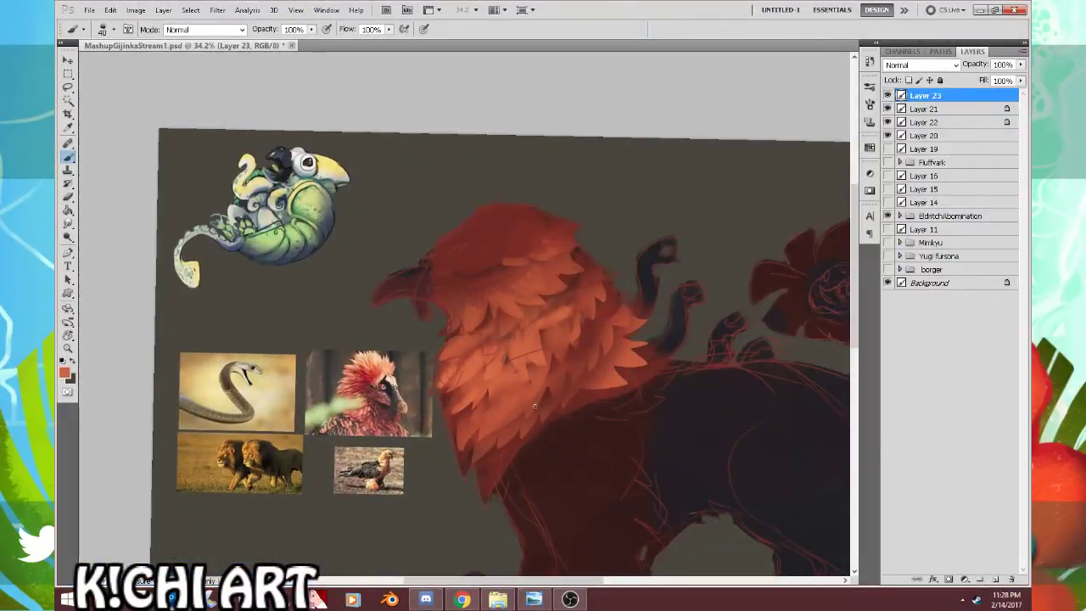
left_click(578, 335, "alt")
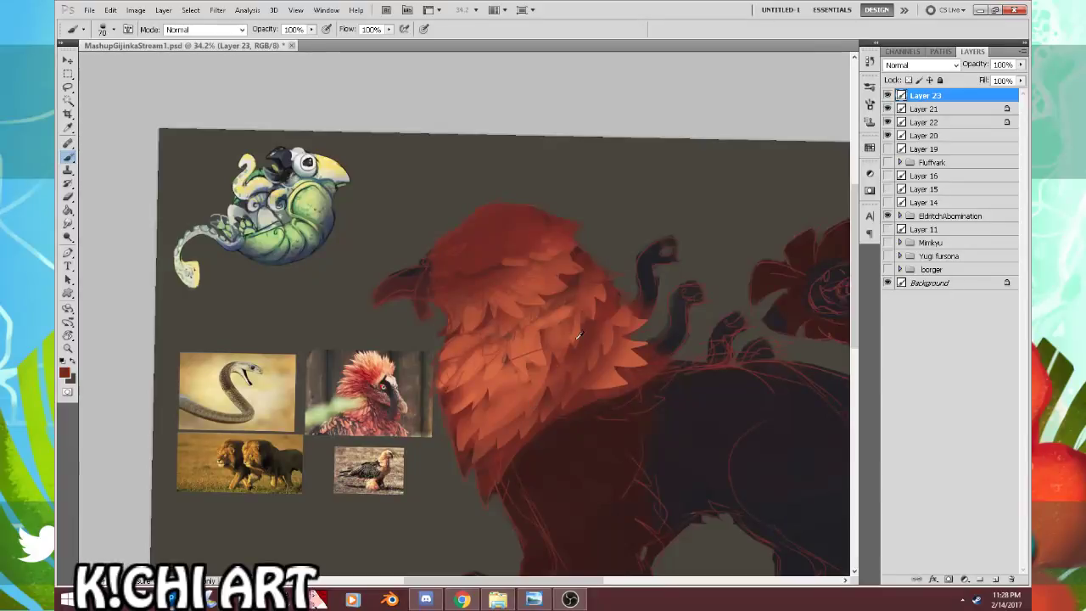
left_click(477, 427, "alt")
key("]")
key("]")
key("]")
key("]")
key("]")
key("]")
key("]")
left_click_drag(661, 184, 687, 207)
key("ctrl+z")
Step: Reduce the brush to 45 px and shade in dark red between the feathers at the back of the mane
key("bracketleft")
key("bracketleft")
key("bracketleft")
left_click_drag(594, 346, 617, 333)
key("r")
left_click_drag(679, 218, 696, 201)
key("b")
Step: Examine the loaded brush presets in the brush picker and the Preset Manager
right_click(651, 230)
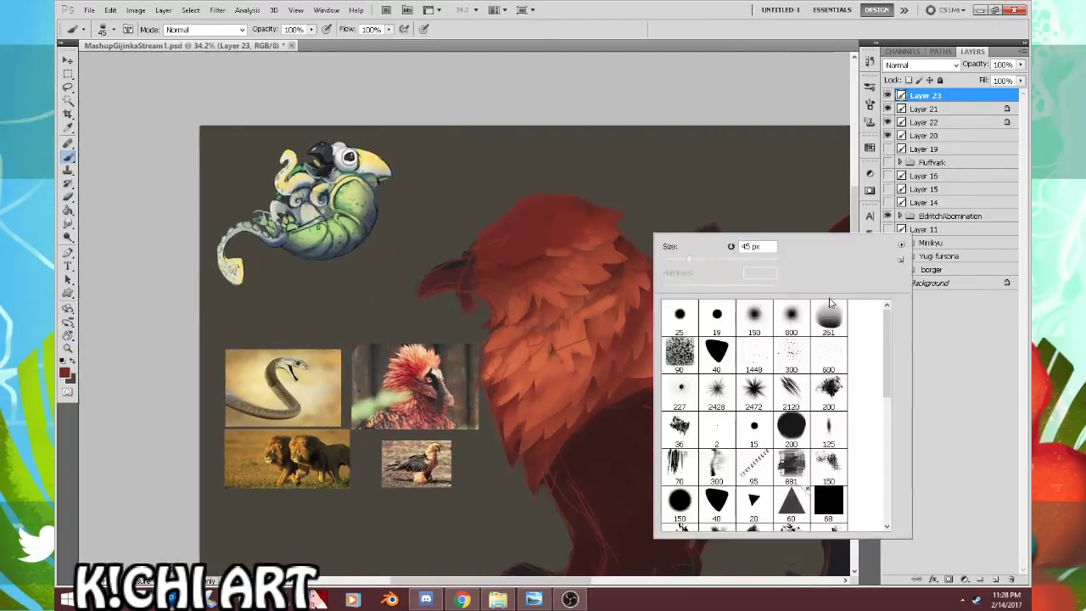
scroll(852, 312, "down", 5)
scroll(865, 319, "up", 5)
left_click(900, 247)
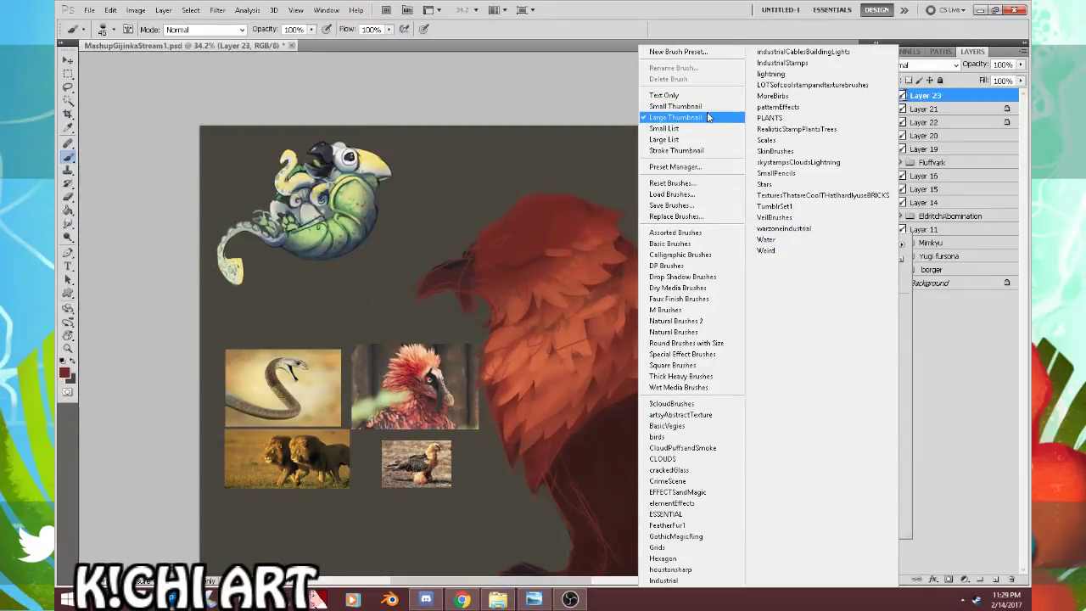
left_click(706, 167)
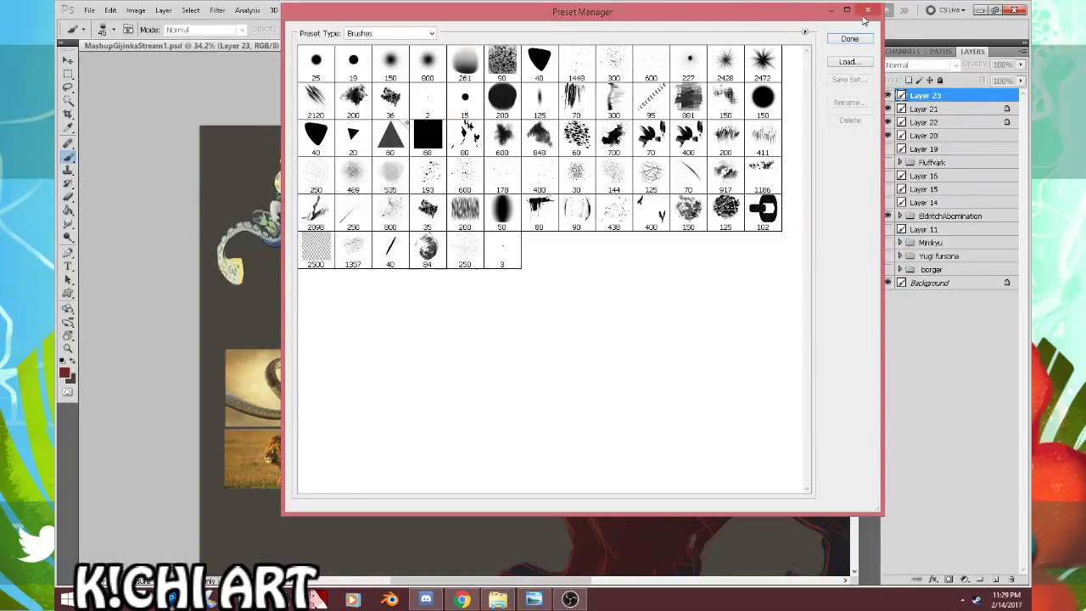
left_click(849, 40)
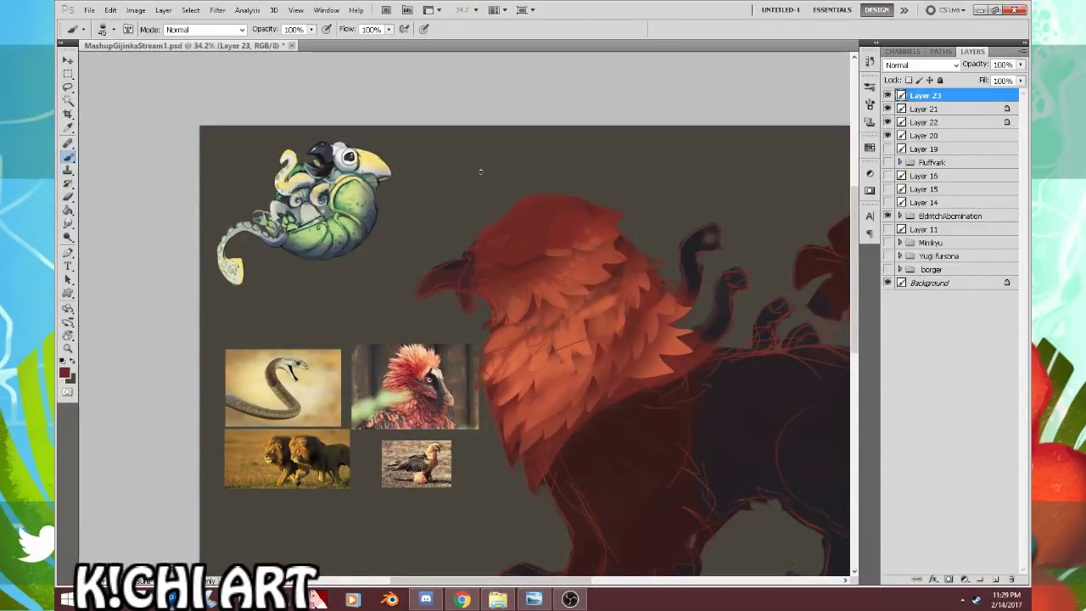
right_click(541, 292)
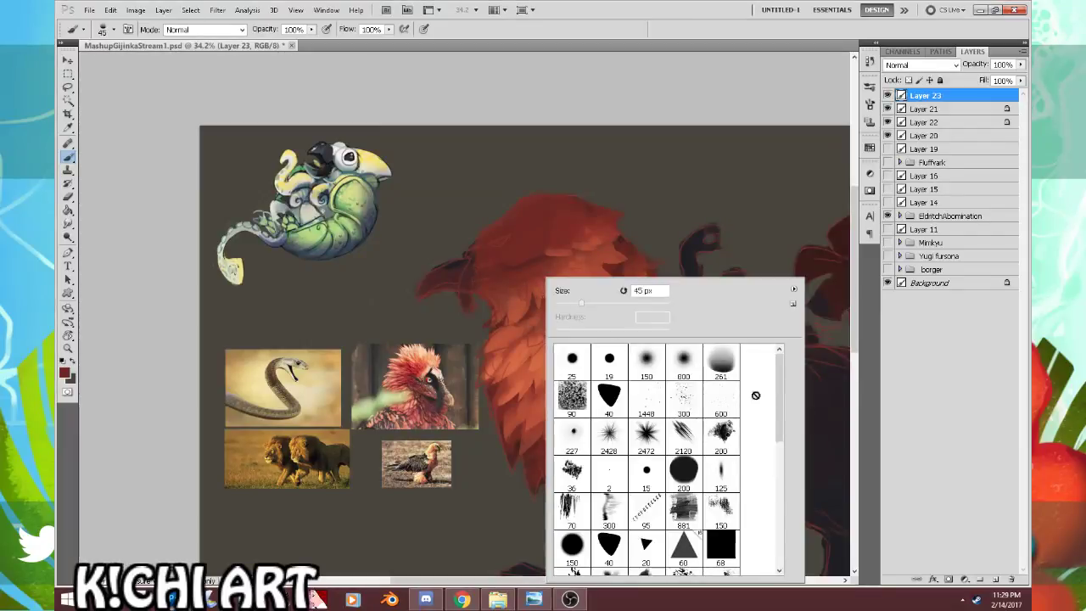
left_click(665, 6)
left_click_drag(632, 252, 605, 262)
left_click_drag(637, 341, 553, 310)
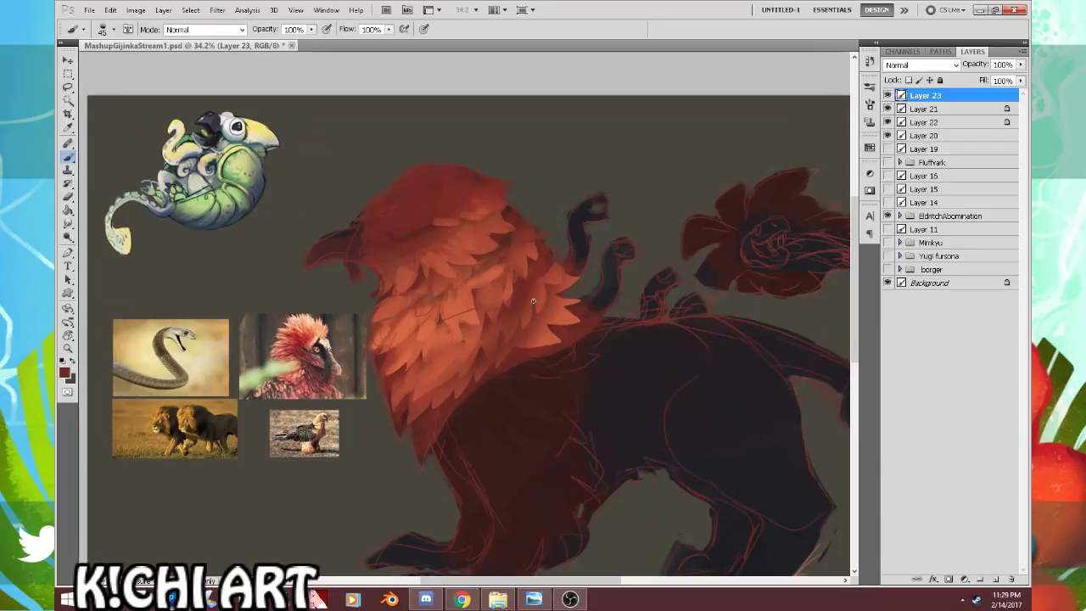
Step: Select the 90 px speckled texture brush, enlarge it to 800 px over the creature's body, and reduce it to 50 px
right_click(541, 300)
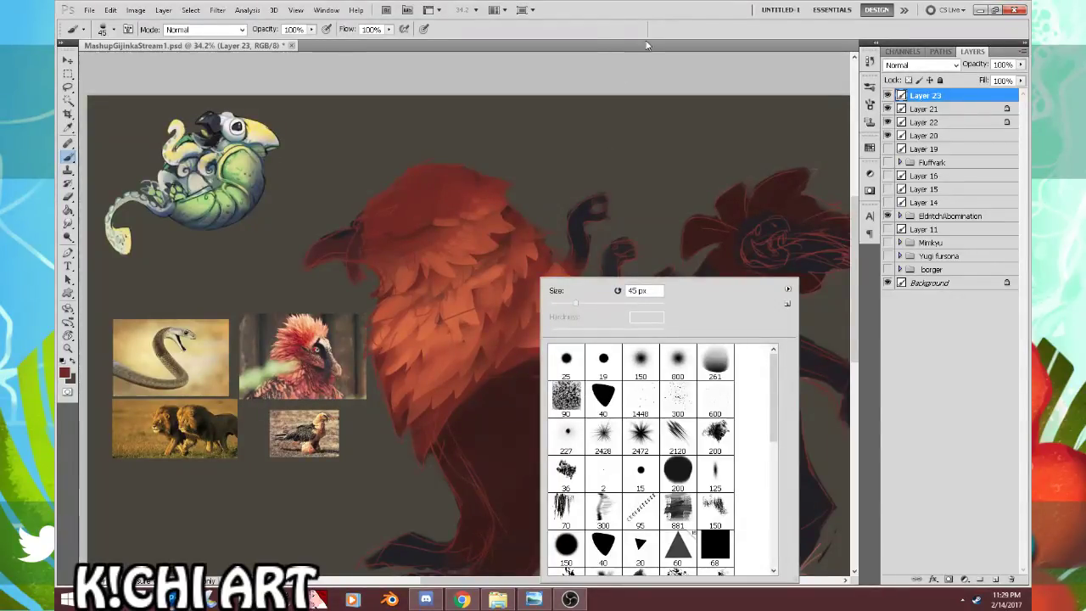
left_click(565, 395)
left_click(644, 21)
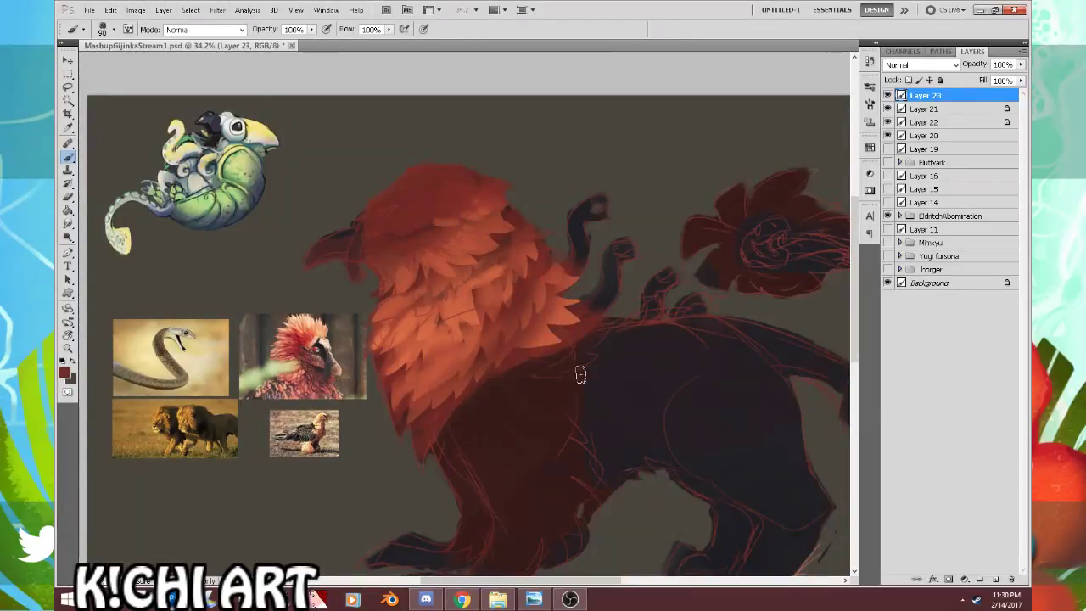
key("bracketright")
key("bracketright")
key("bracketright")
key("bracketright")
key("bracketright")
key("bracketright")
key("bracketright")
key("bracketright")
key("bracketright")
key("bracketright")
key("bracketright")
key("bracketright")
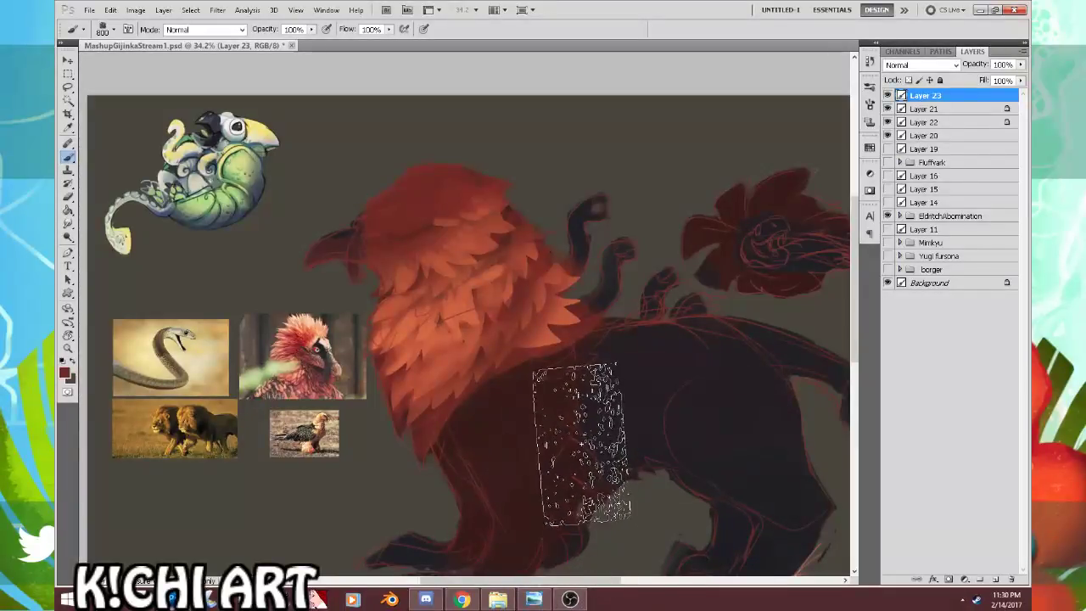
key("bracketleft")
key("bracketleft")
key("bracketleft")
key("bracketleft")
key("bracketleft")
key("bracketleft")
key("bracketleft")
key("bracketleft")
key("bracketleft")
key("bracketleft")
key("bracketleft")
key("bracketleft")
key("bracketleft")
key("bracketleft")
key("bracketleft")
key("bracketleft")
Step: Try the 1448 px brush preset, switch to the 300 px speckle brush, and paint reddish speckles across the creature's flank
right_click(553, 419)
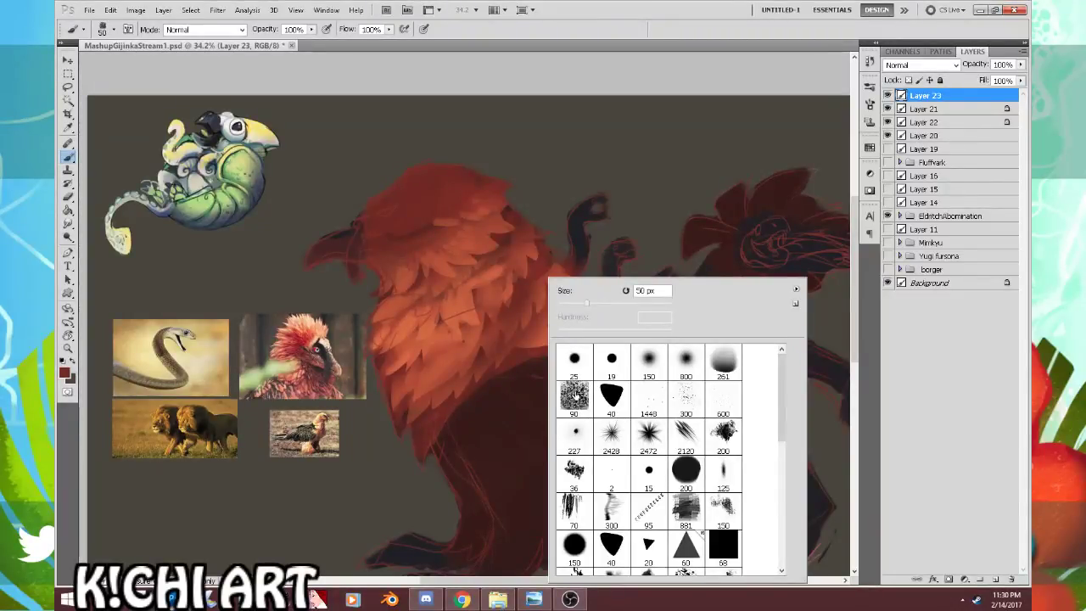
double_click(648, 394)
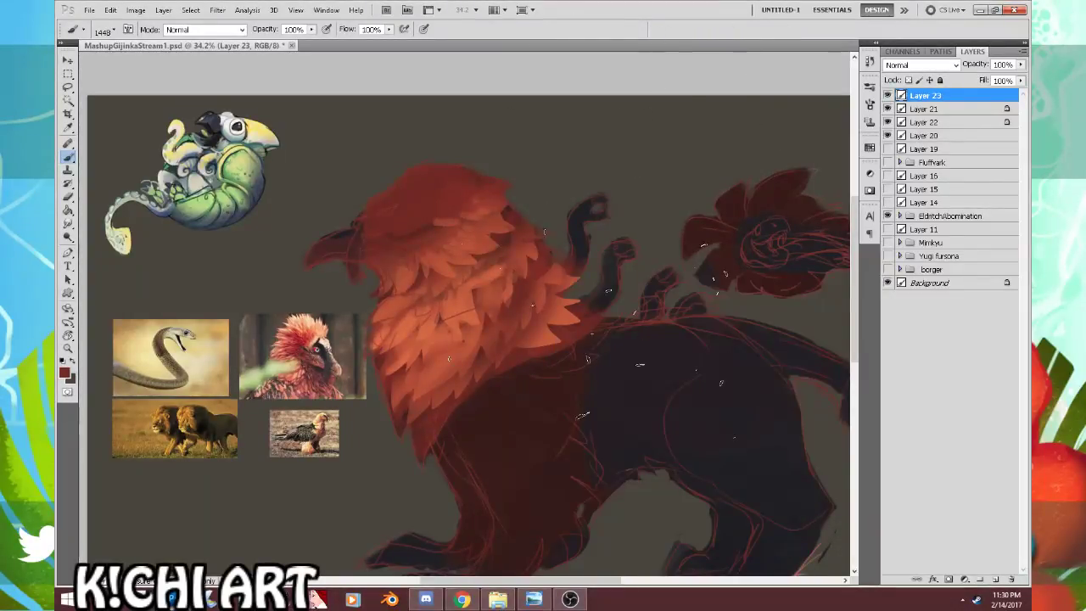
right_click(561, 427)
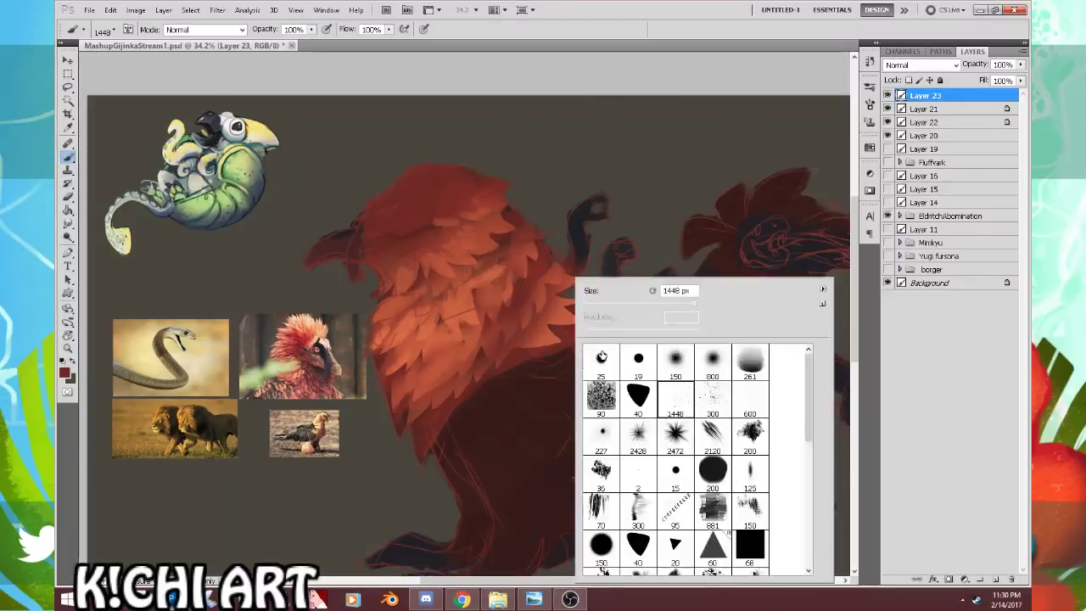
left_click(714, 400)
left_click(618, 63)
left_click_drag(552, 409, 618, 403)
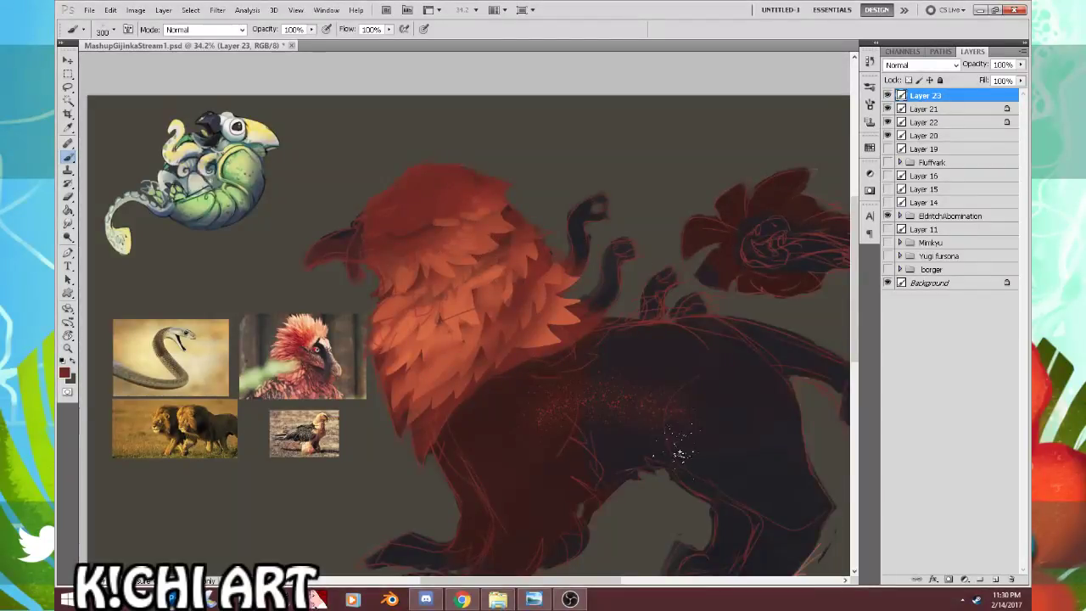
Step: Switch back to the 90 px speckled texture brush
right_click(577, 394)
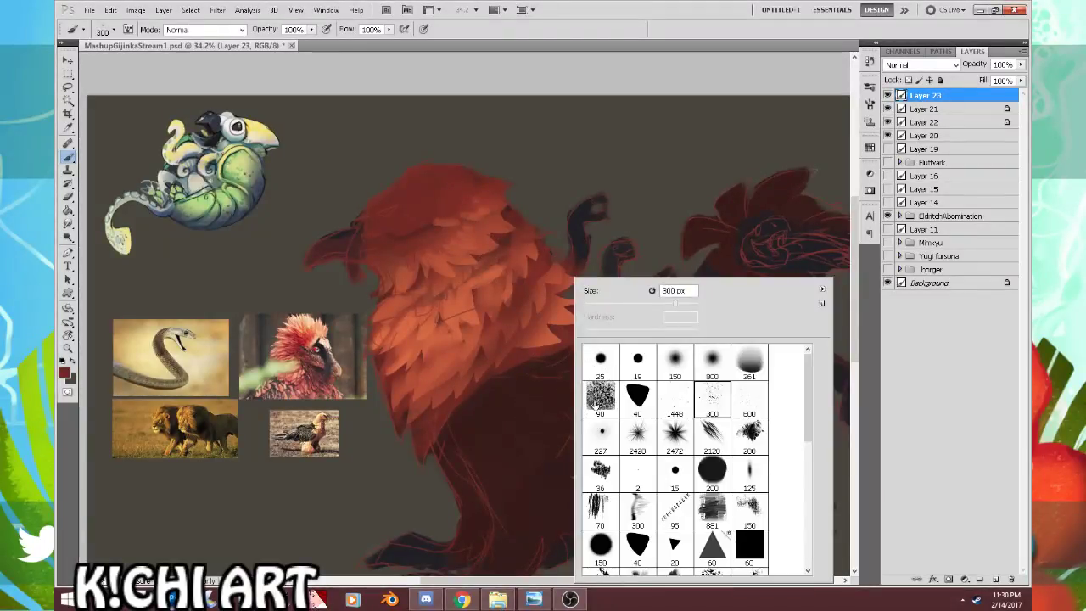
double_click(599, 396)
right_click(625, 386)
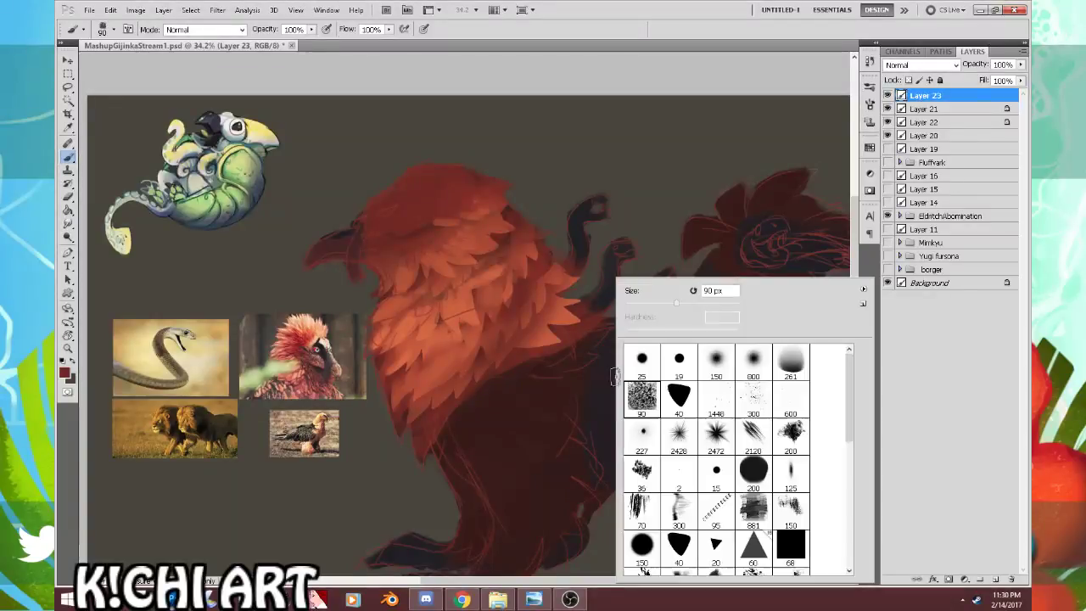
mouse_move(849, 401)
left_mouse_down()
mouse_move(851, 414)
mouse_move(849, 397)
left_mouse_up()
left_click_drag(620, 35, 621, 41)
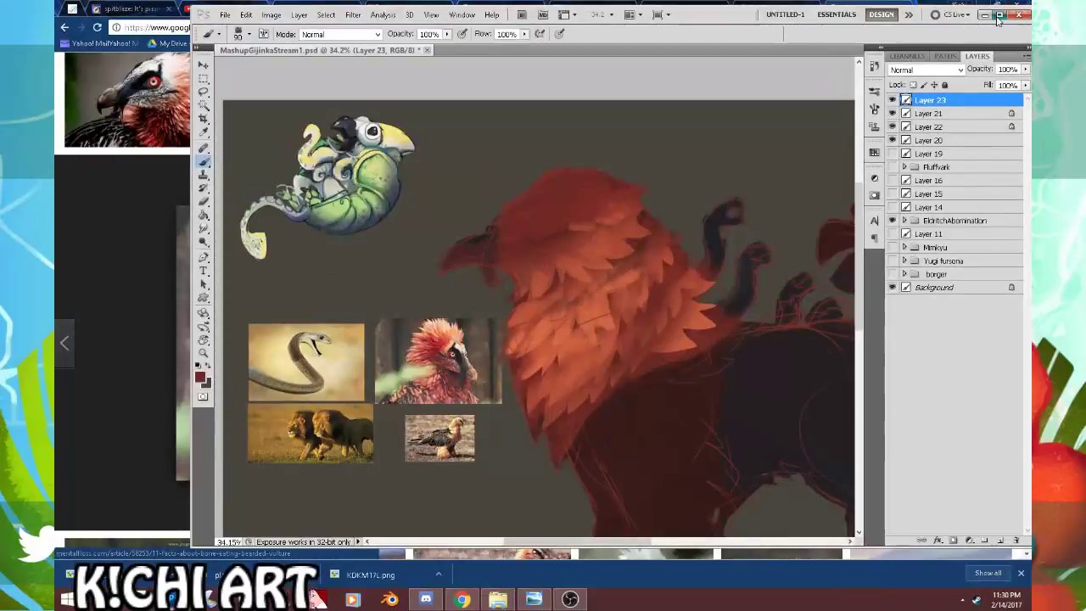
left_click(995, 15)
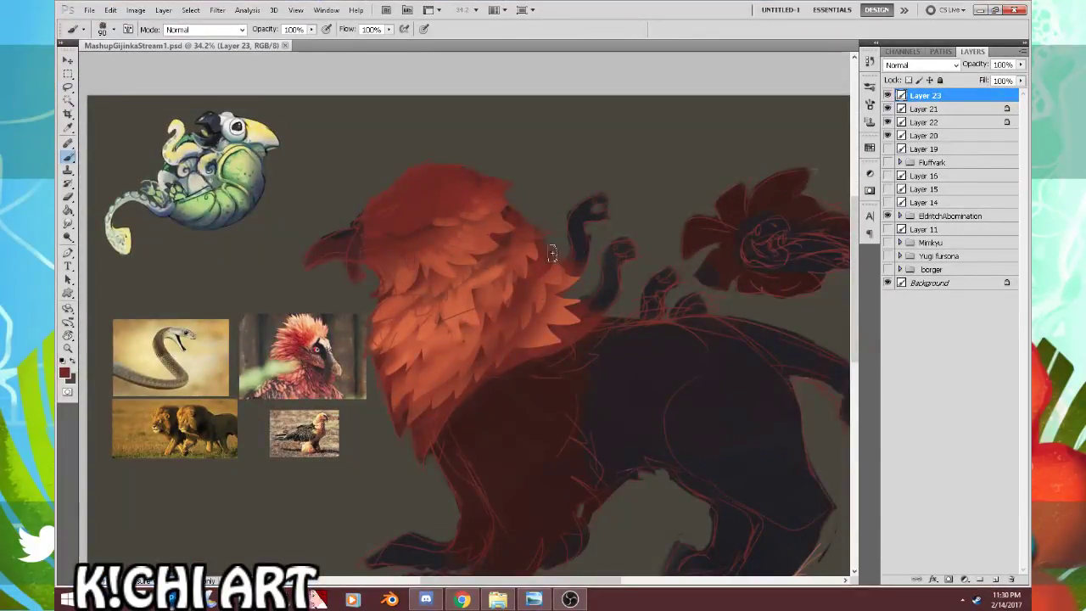
Step: Select the 261 px brush preset and reduce it to 50 px
right_click(553, 262)
left_click(732, 348)
key("Return")
key("[")
key("[")
key("[")
key("[")
key("[")
key("[")
key("[")
key("[")
key("[")
key("[")
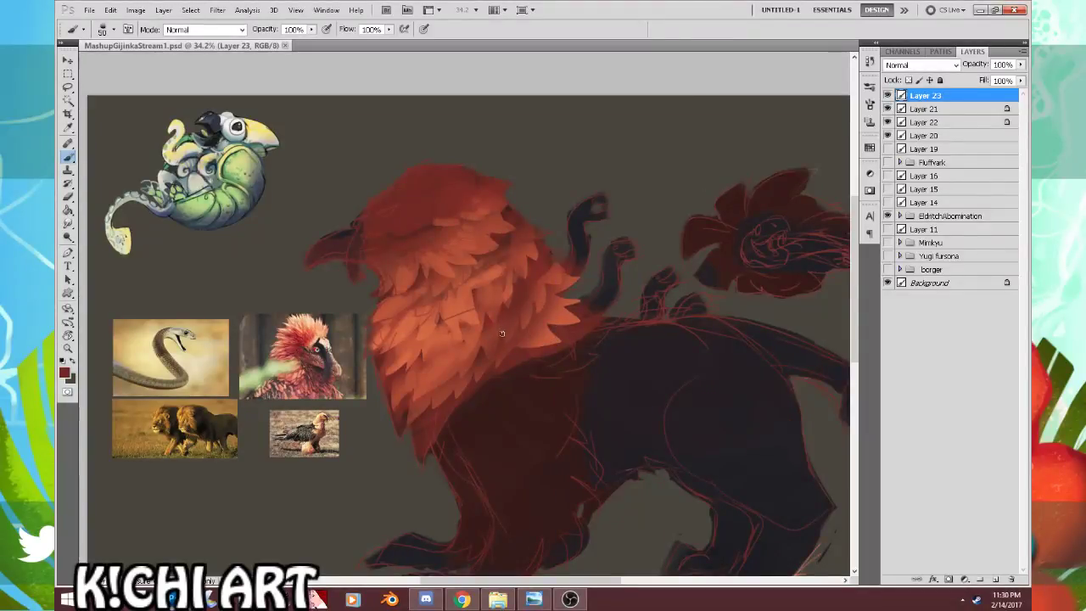
right_click(502, 358)
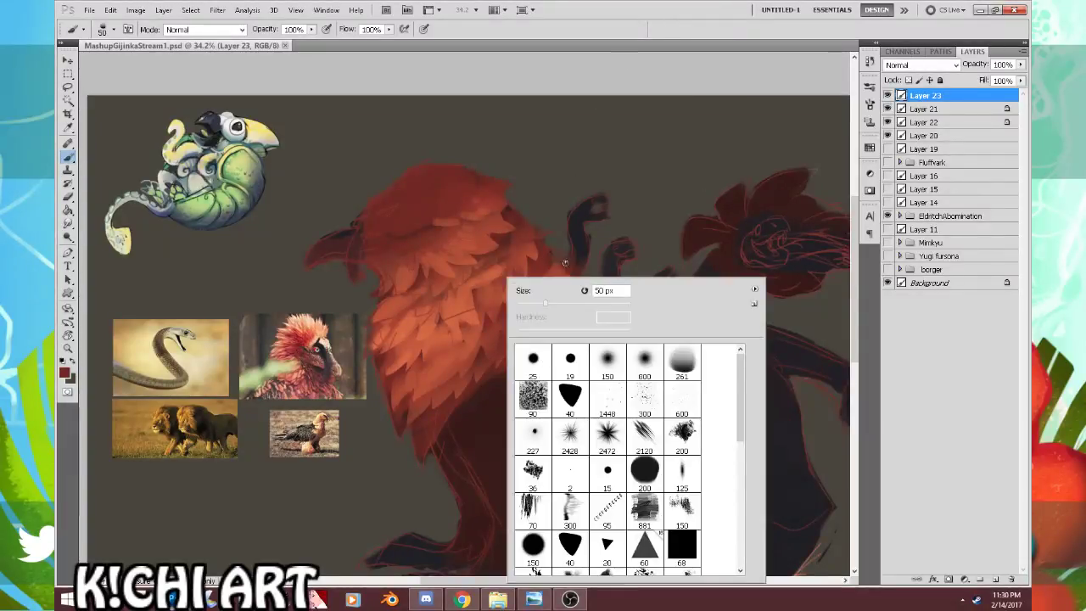
left_click(640, 7)
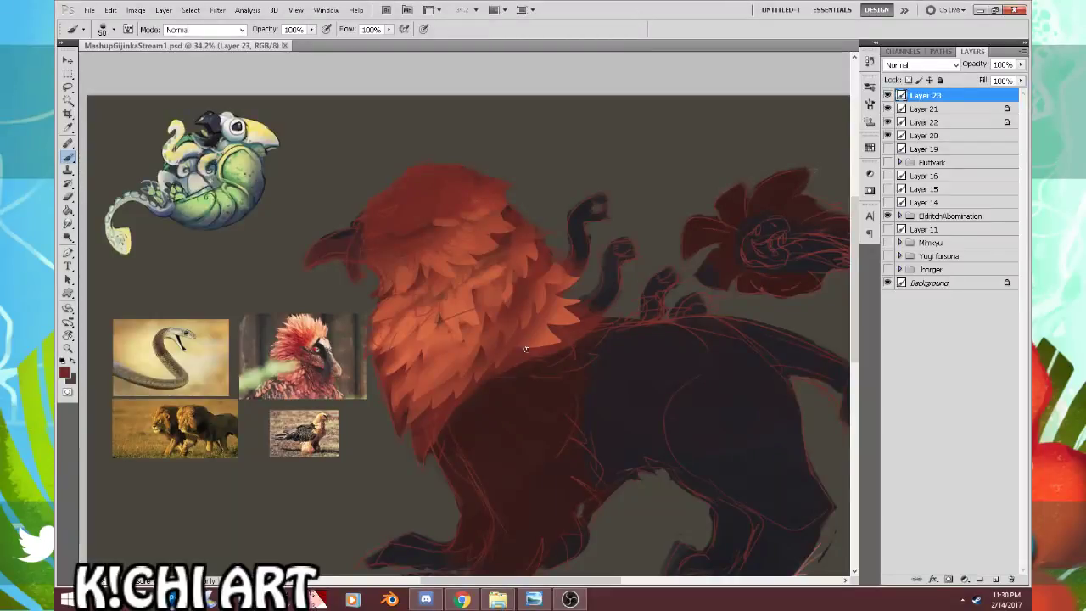
Step: Reduce the brush to 30 px, then shade and smudge the feather edges across the mane in dark red
key("[")
key("[")
left_click_drag(499, 389, 505, 384)
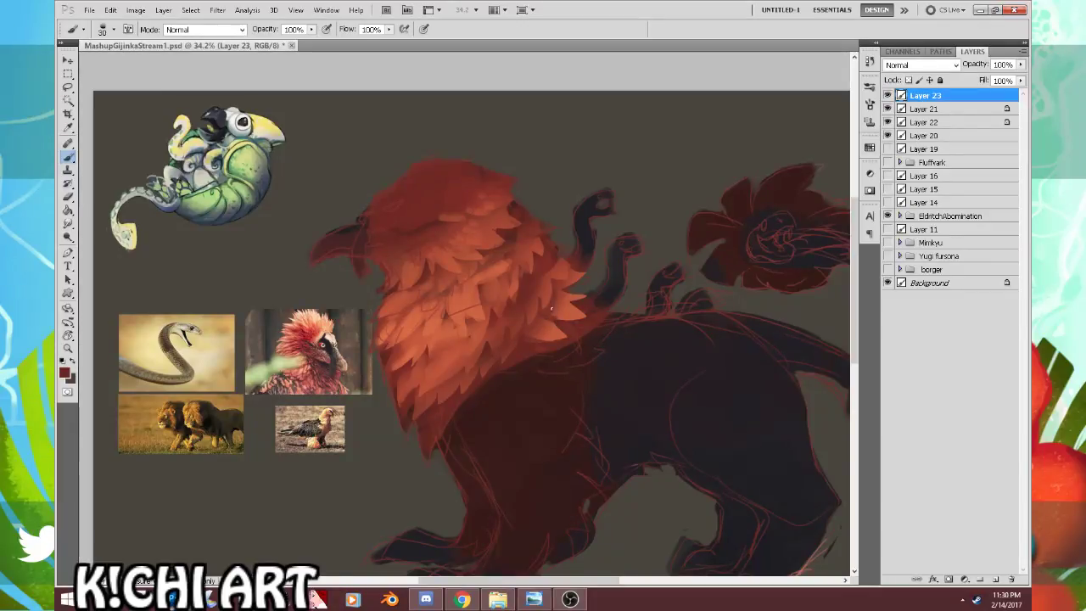
left_click_drag(569, 312, 597, 309)
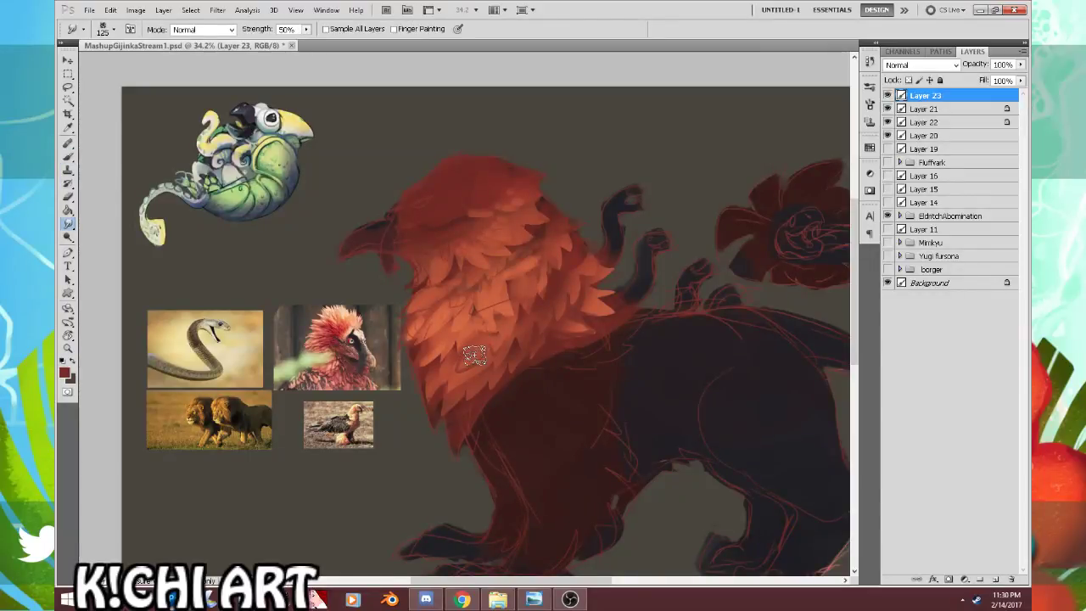
left_click(553, 297, "alt")
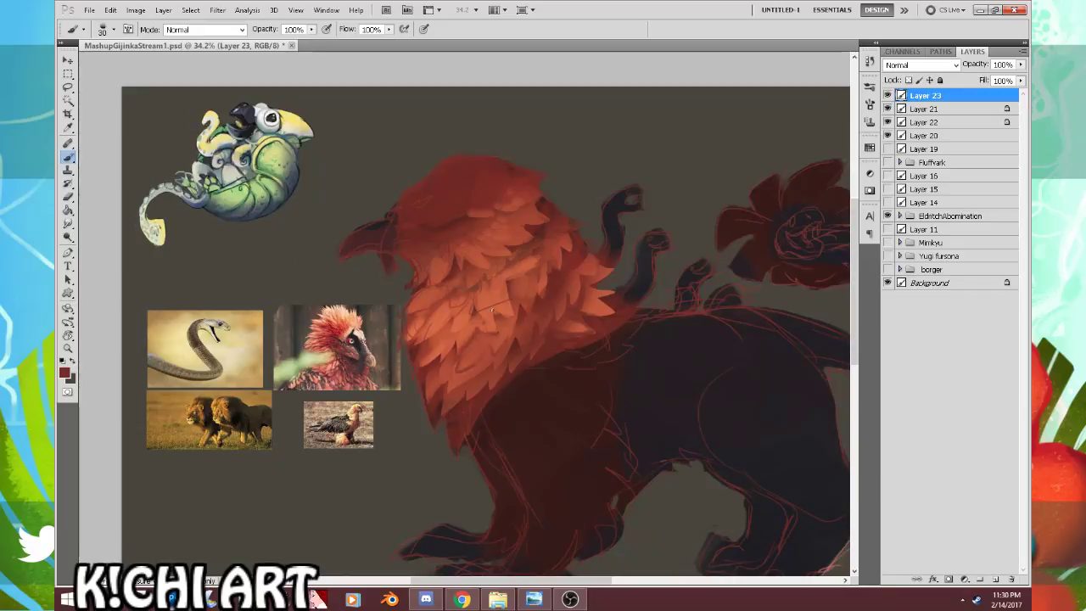
left_click_drag(584, 318, 612, 352)
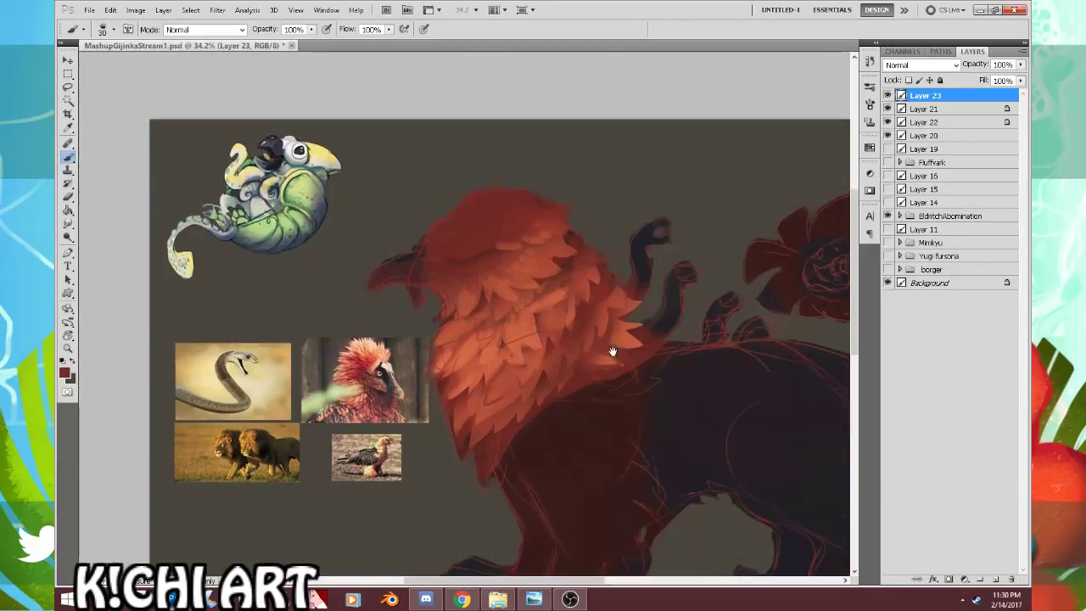
Step: Compare the artwork with Layer 23 hidden and shown, move it below Layer 21, and merge it down
left_click(887, 96)
left_click(887, 96)
left_click(887, 95)
left_click(888, 95)
left_click_drag(926, 97, 928, 110)
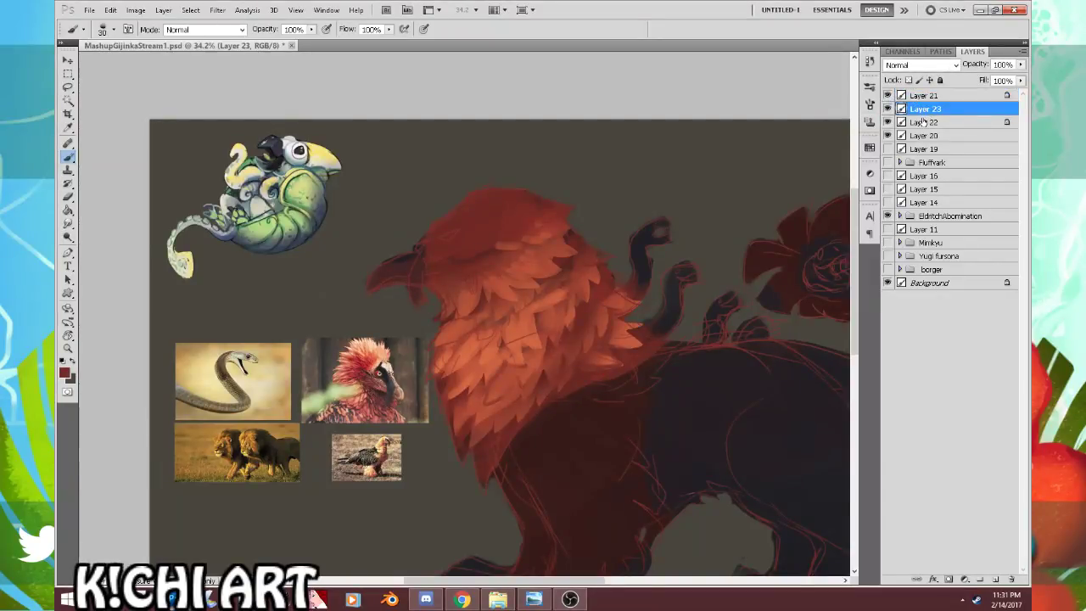
key("ctrl+e")
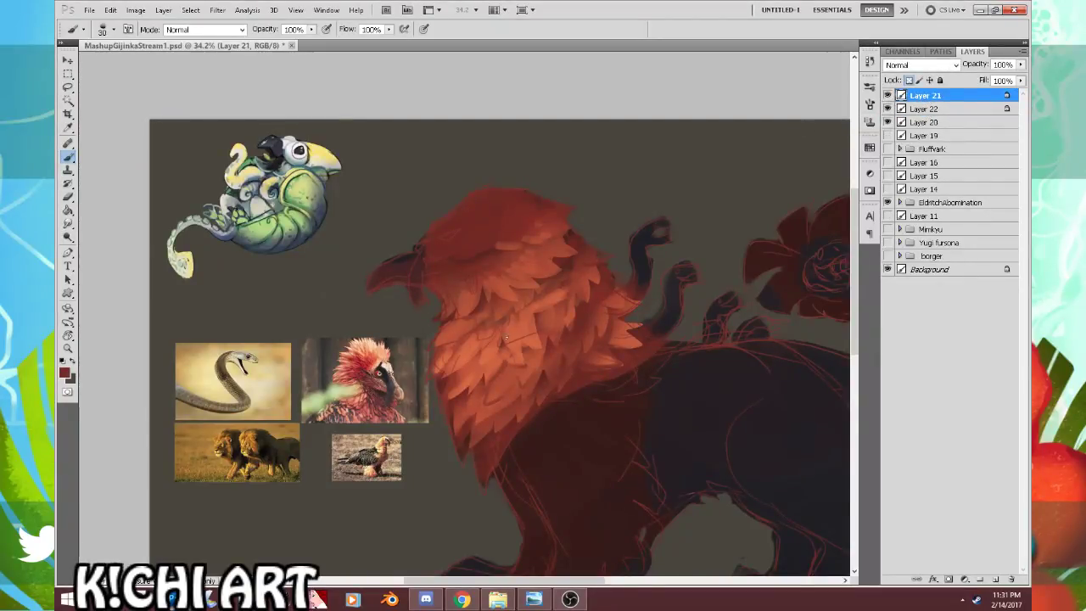
Step: Unlock the transparent pixels of Layer 21 and smudge the orange feathers at the mane's front on Layer 22
left_click(909, 80)
left_click(931, 111)
key("r")
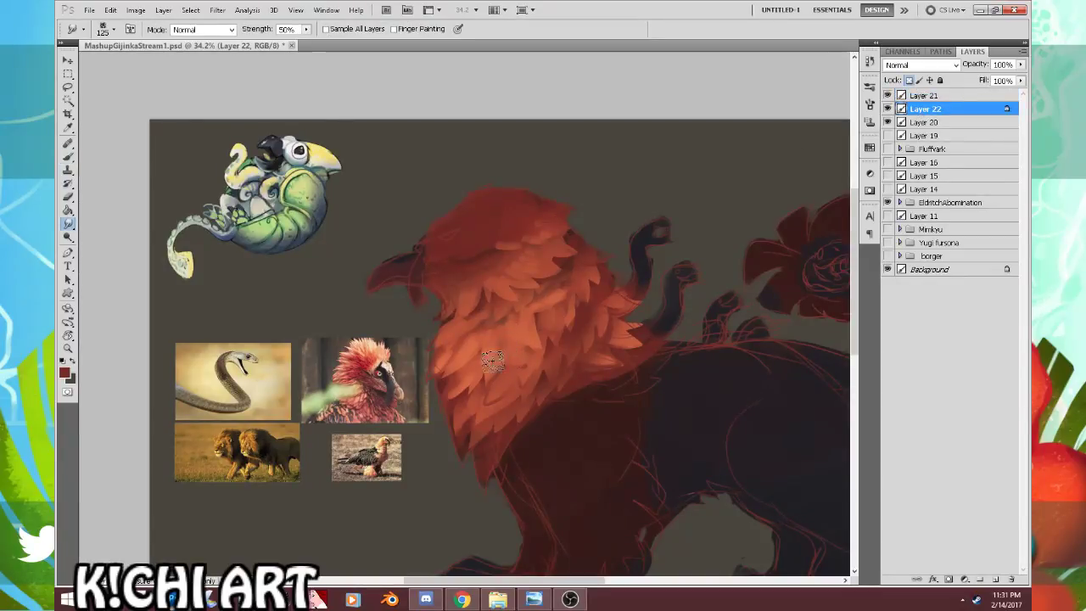
Step: Select the 261 px brush preset, enlarge it to 600 px, and brush orange sampled from the mane over its front feathers
key("b")
right_click(515, 329)
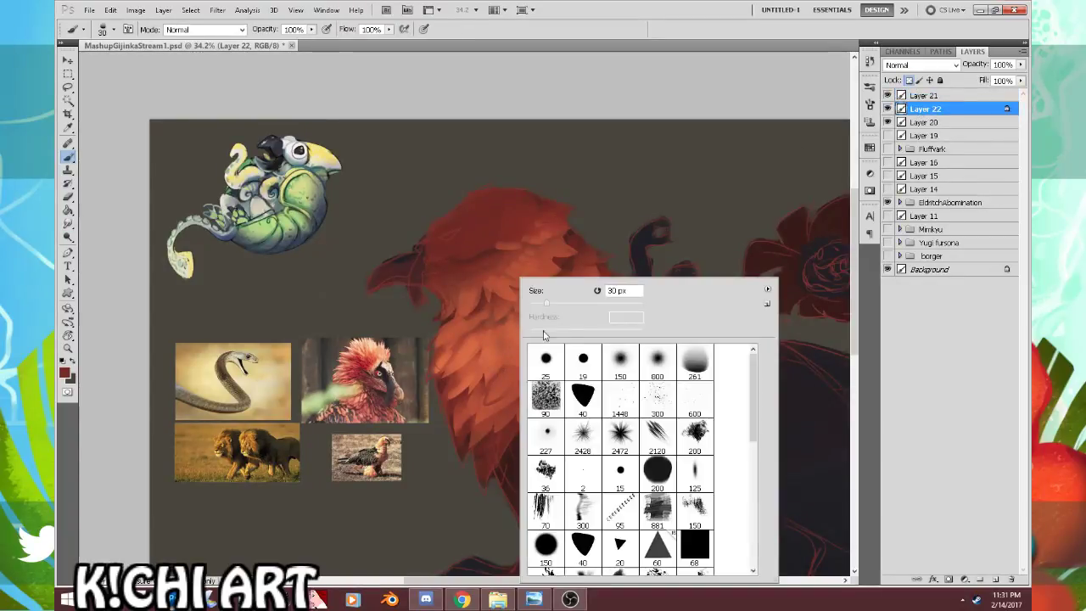
left_click(691, 361)
left_click(715, 173)
key("bracketright")
left_click_drag(537, 346, 576, 285)
left_click(504, 352, "alt")
left_click_drag(642, 235, 626, 272)
left_click_drag(567, 319, 519, 378)
left_click_drag(516, 270, 494, 297)
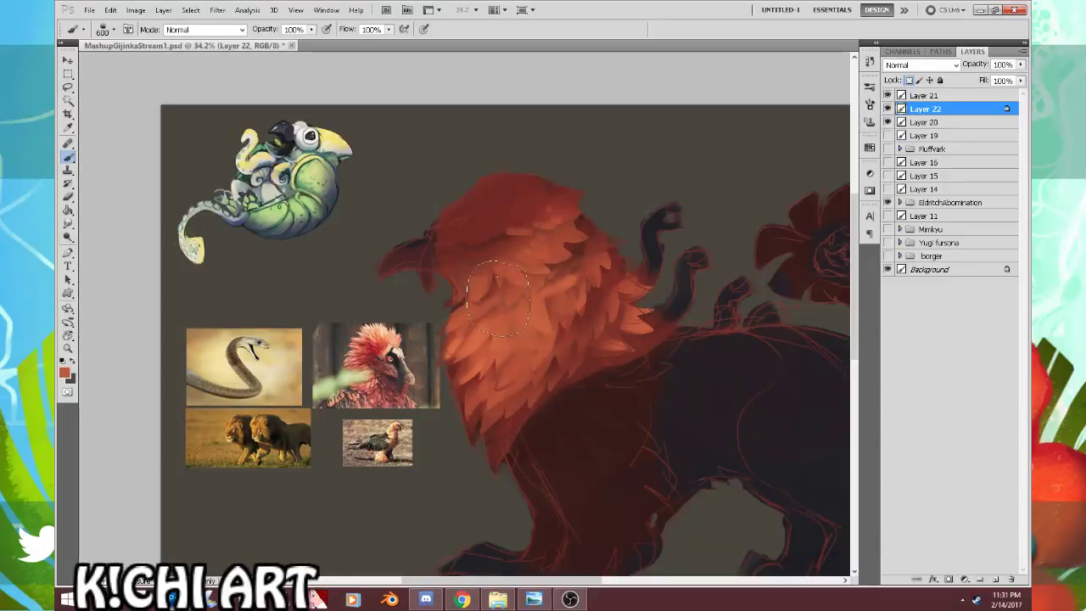
mouse_move(565, 338)
left_mouse_down()
mouse_move(517, 397)
mouse_move(610, 326)
left_mouse_up()
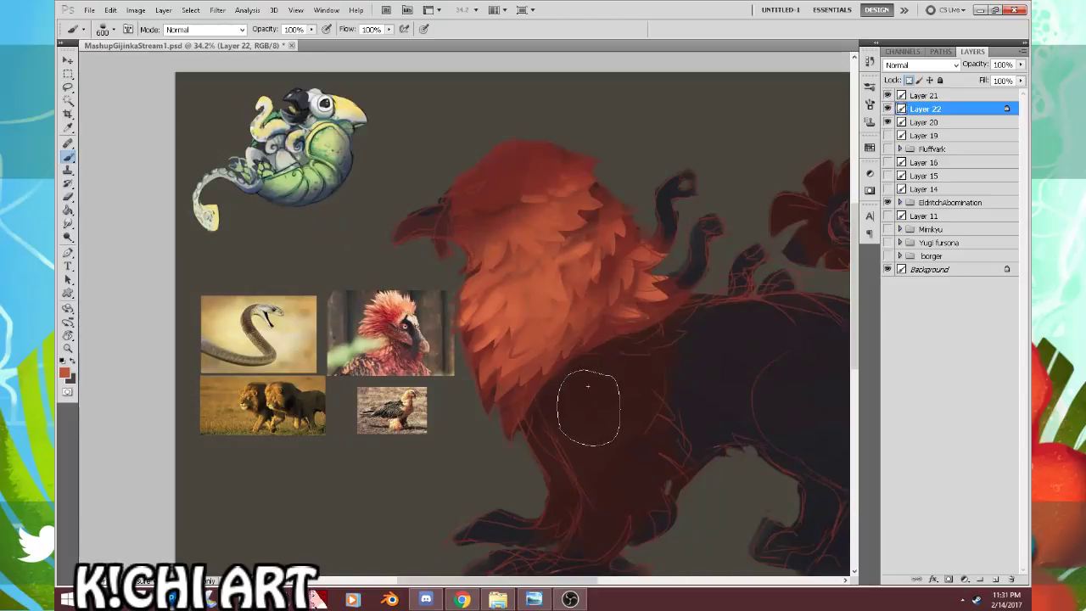
Step: Reduce the brush size and touch up the feathers at the mane's lower tip in orange
key("bracketleft")
key("bracketleft")
key("bracketleft")
key("bracketleft")
key("bracketleft")
key("bracketleft")
key("bracketleft")
key("bracketleft")
key("bracketleft")
key("bracketleft")
key("bracketleft")
key("bracketleft")
left_click_drag(561, 408, 550, 398)
key("l")
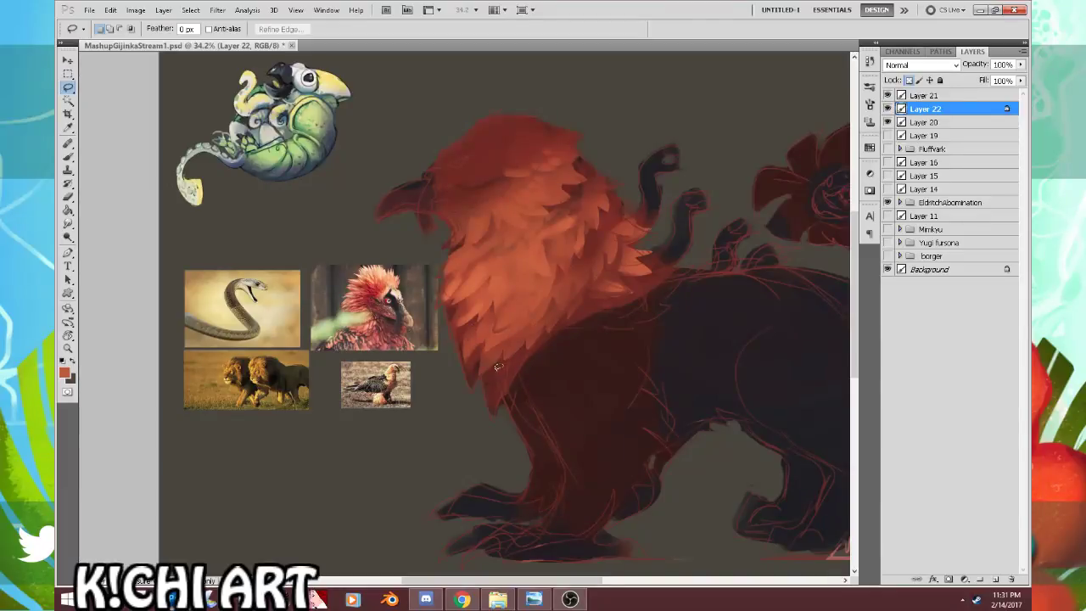
Step: Select the 800 px soft brush preset, sample red from the vulture reference photo, and reduce the brush size
key("b")
right_click(512, 329)
left_click(651, 371)
left_click(638, 29)
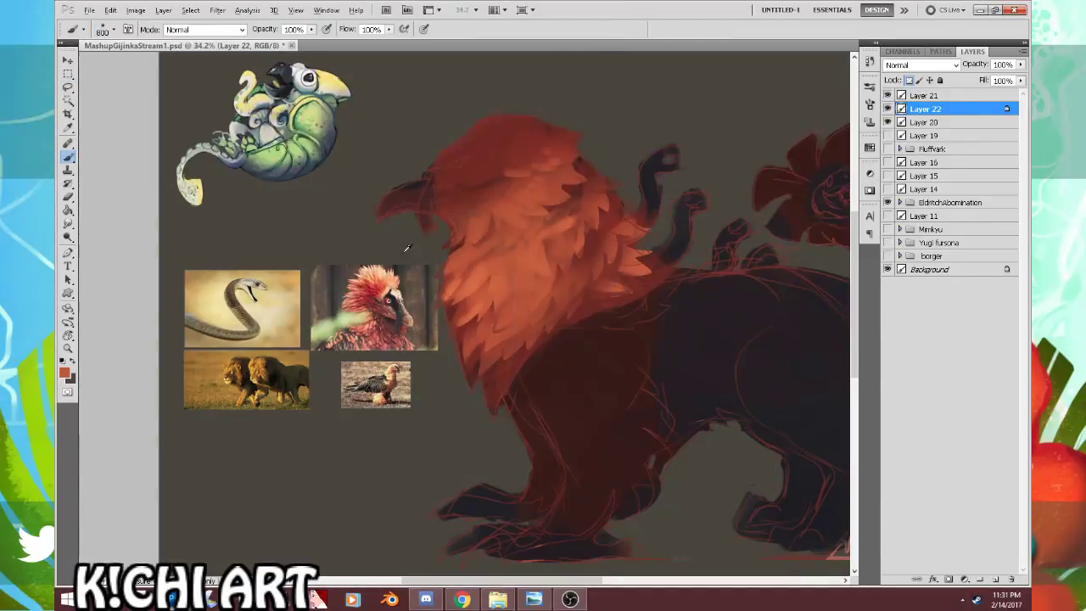
left_click(377, 290, "alt")
key("bracketleft")
Step: Lasso the feathers just below the creature's head, brush soft red into the selection, and deselect
key("l")
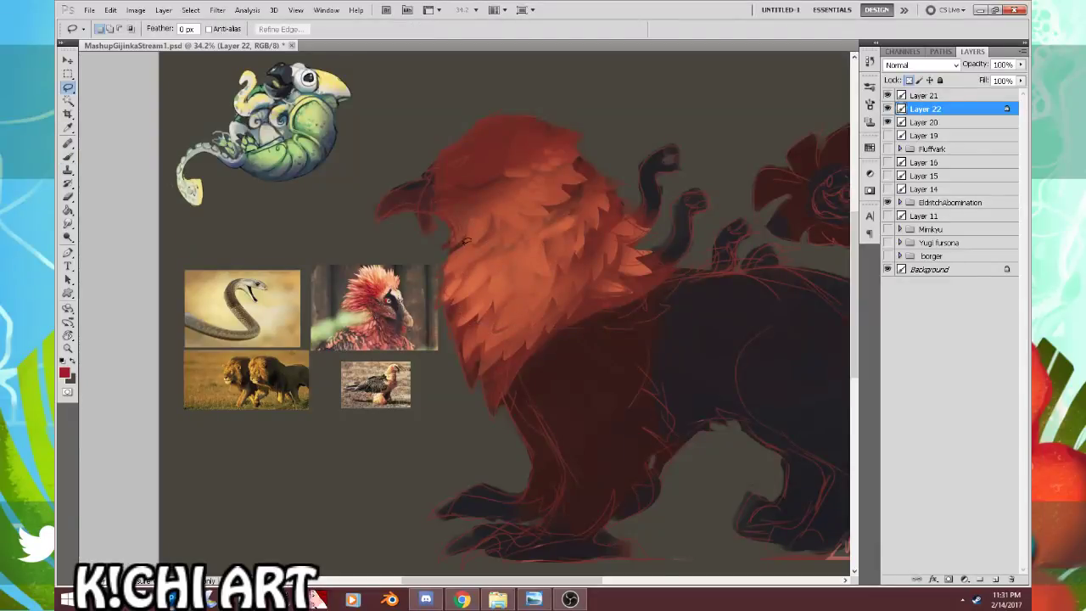
mouse_move(501, 236)
left_mouse_down()
mouse_move(557, 204)
mouse_move(540, 180)
mouse_move(501, 178)
left_mouse_up()
key("b")
left_click_drag(505, 239, 481, 210)
key("ctrl+d")
Step: Sample colour near the cheek, reduce the soft brush to 150 px, and blend lighter orange over the head
left_click(473, 210, "alt")
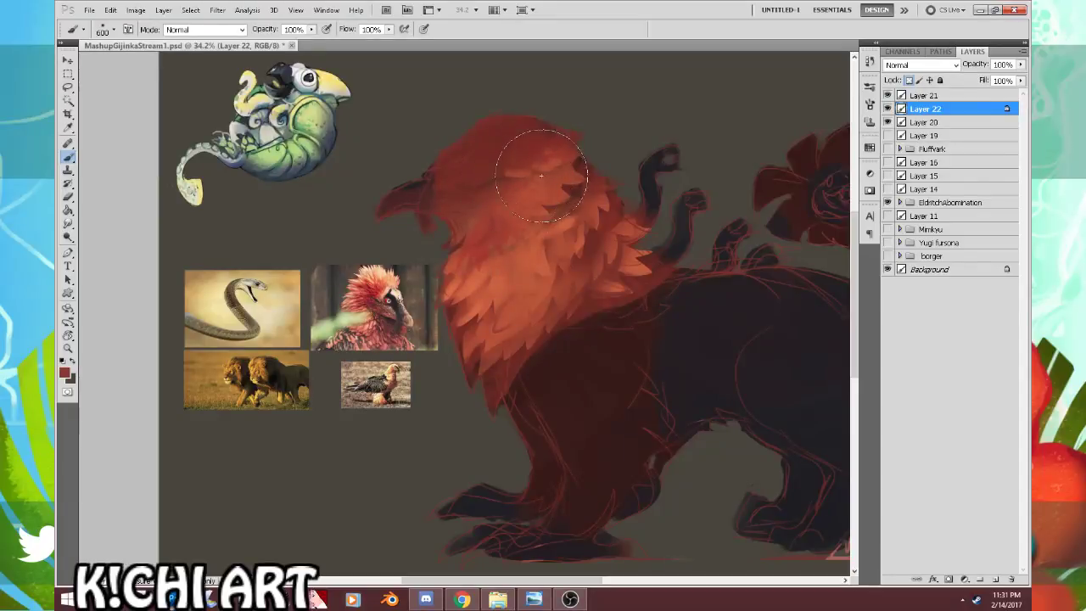
key("bracketleft")
key("bracketleft")
key("bracketleft")
key("bracketleft")
key("bracketleft")
key("bracketleft")
key("bracketleft")
key("bracketleft")
mouse_move(510, 194)
left_mouse_down()
mouse_move(547, 270)
mouse_move(509, 269)
mouse_move(564, 222)
mouse_move(585, 238)
left_mouse_up()
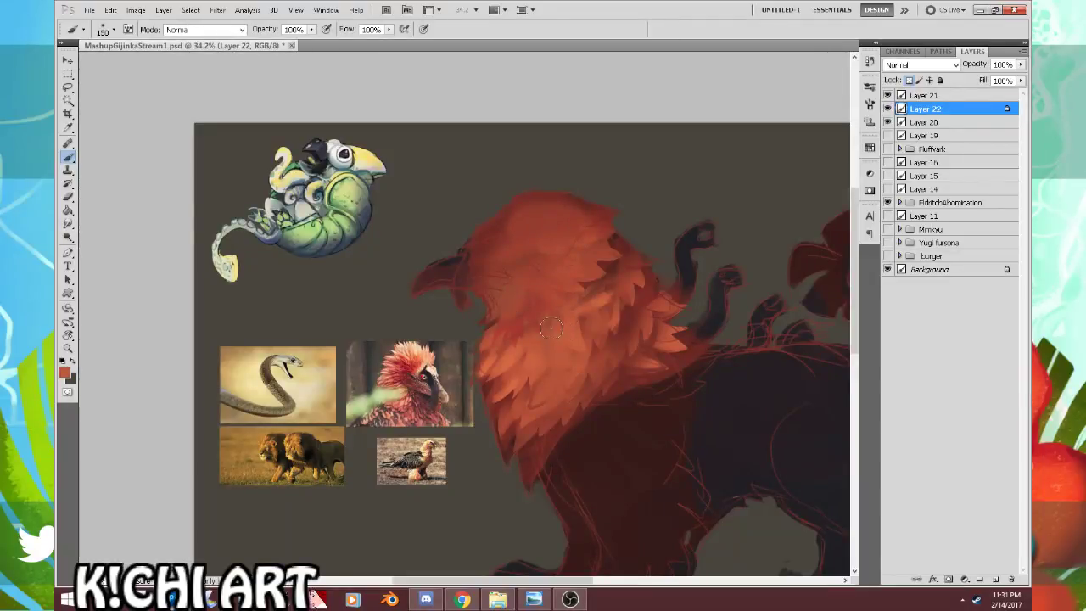
Step: Lasso the head with a jagged feather edge along its back and select the 261 px brush preset
key("l")
mouse_move(500, 303)
left_mouse_down()
mouse_move(619, 212)
mouse_move(586, 181)
mouse_move(441, 254)
left_mouse_up()
key("b")
right_click(564, 273)
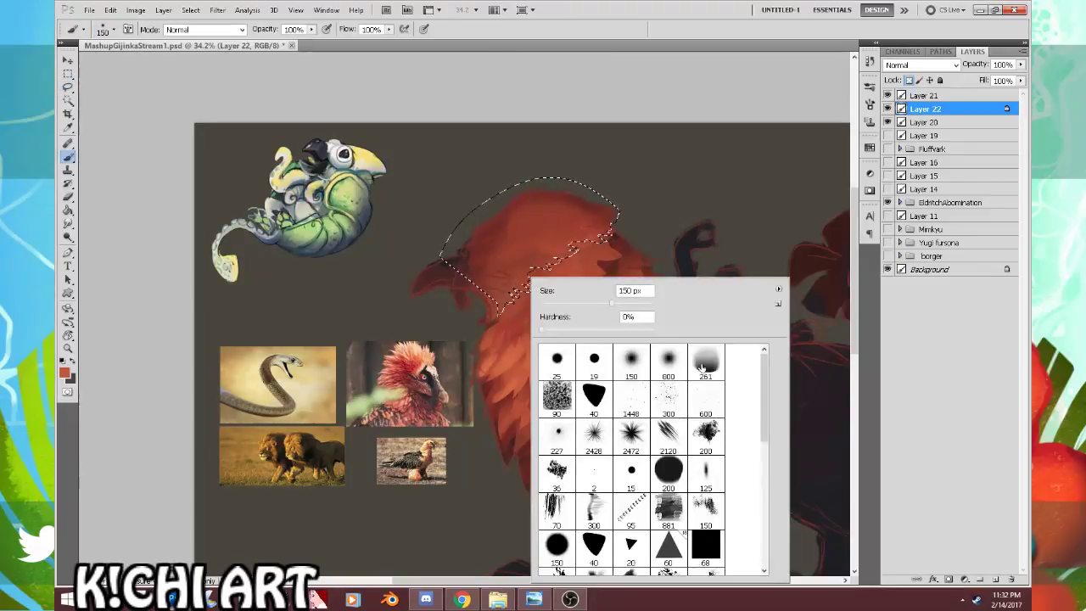
double_click(706, 360)
Step: Enlarge the brush to 900 px and paint red and light orange sampled from the vulture reference over the selected head
left_click(427, 355, "alt")
key("]")
key("bracketright")
key("bracketright")
key("bracketright")
key("bracketright")
key("bracketright")
mouse_move(497, 294)
left_mouse_down()
mouse_move(537, 270)
mouse_move(519, 265)
left_mouse_up()
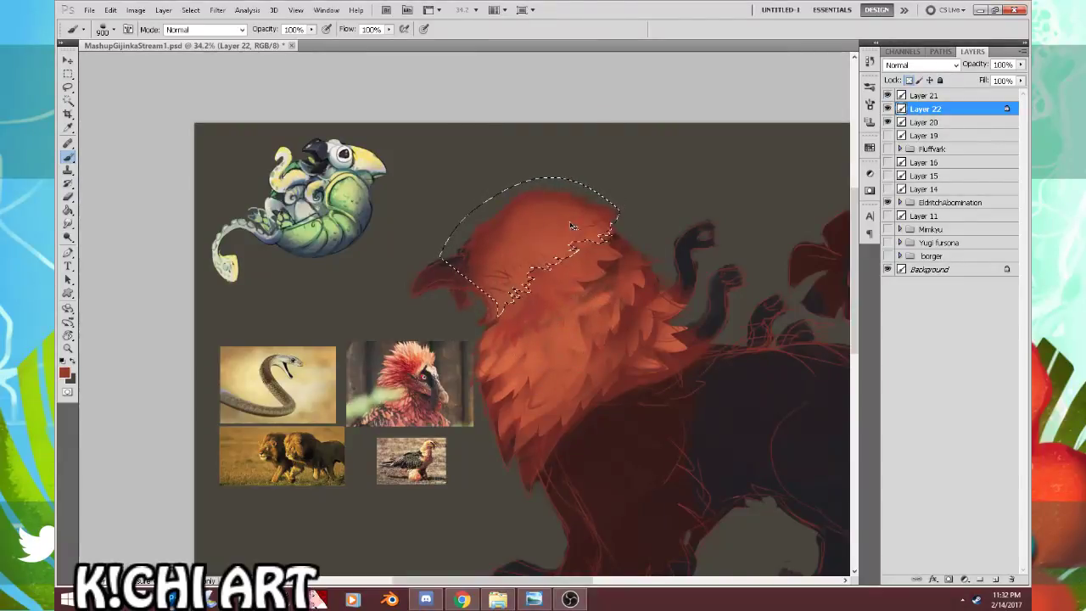
left_click(420, 353, "alt")
left_click_drag(507, 259, 582, 220)
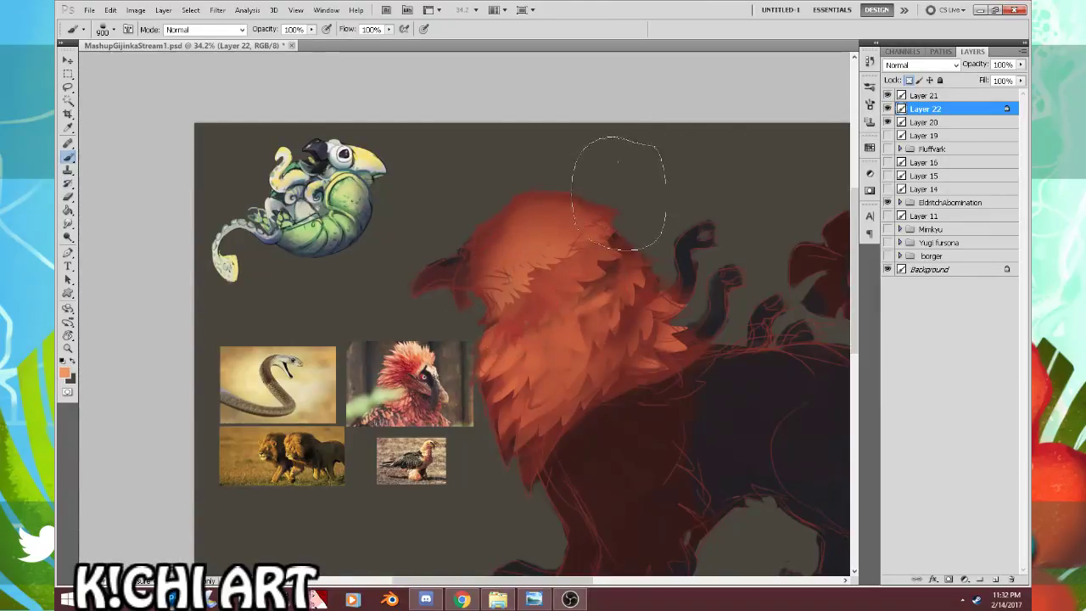
Step: Lasso a pointed feather crest on top of the head, unlock Layer 22's transparent pixels, and fill the crest with light orange
key("l")
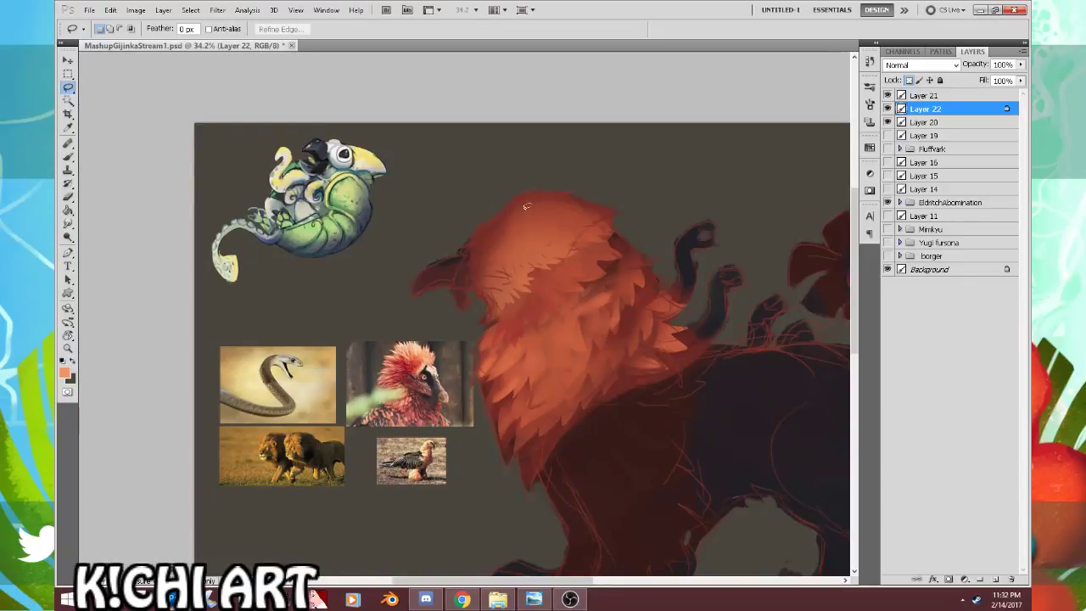
mouse_move(531, 185)
left_mouse_down()
mouse_move(617, 206)
mouse_move(532, 237)
mouse_move(474, 242)
left_mouse_up()
key("b")
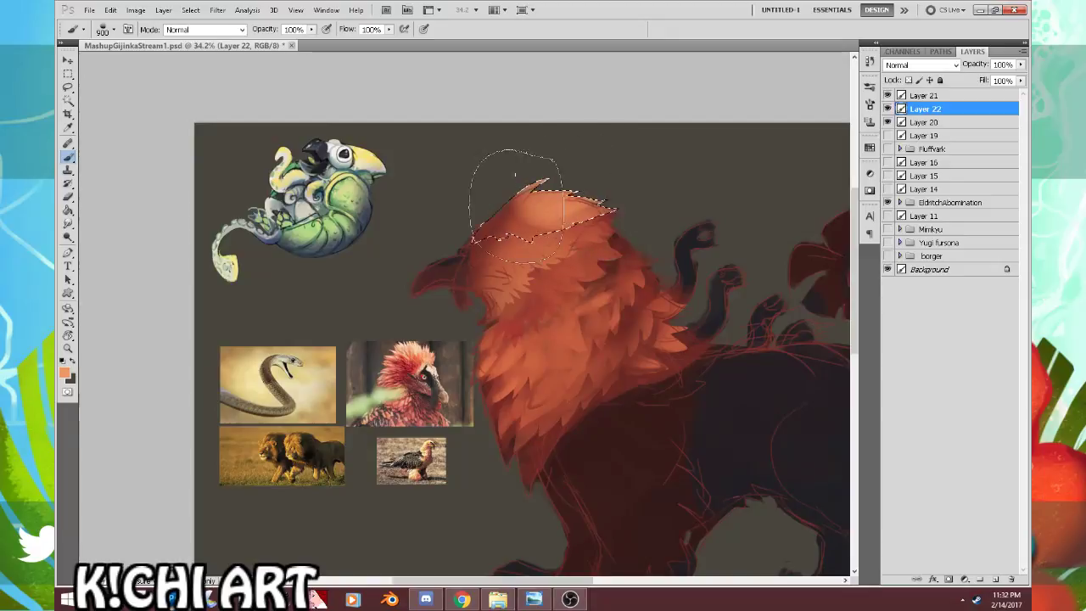
key("ctrl+d")
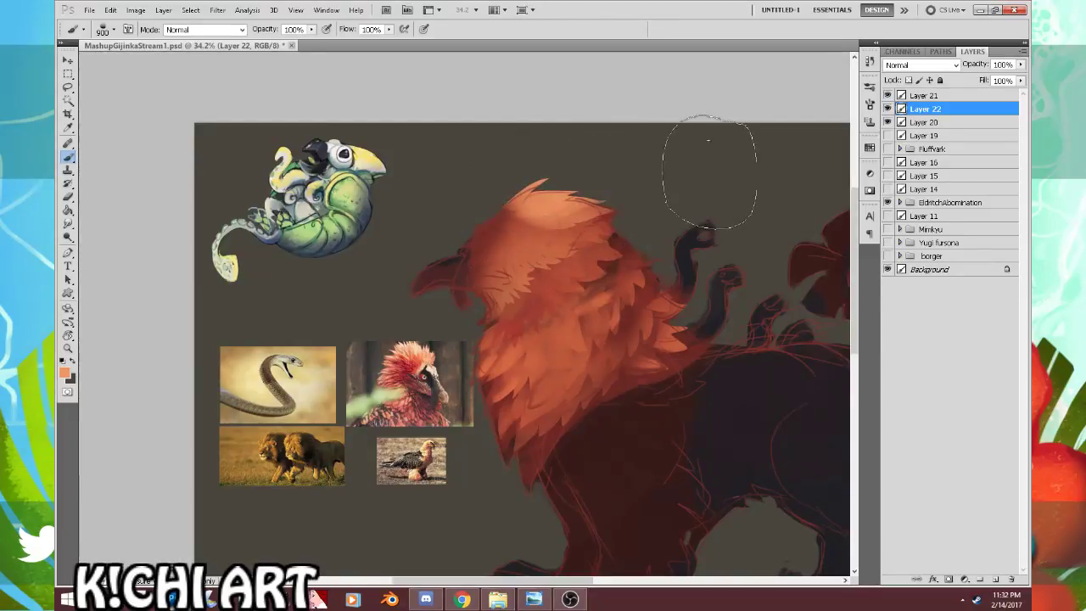
key("ctrl+z")
Step: Reduce the brush to 150 px and shade inside the crest selection with oranges and reds sampled from the head
left_click(562, 219, "alt")
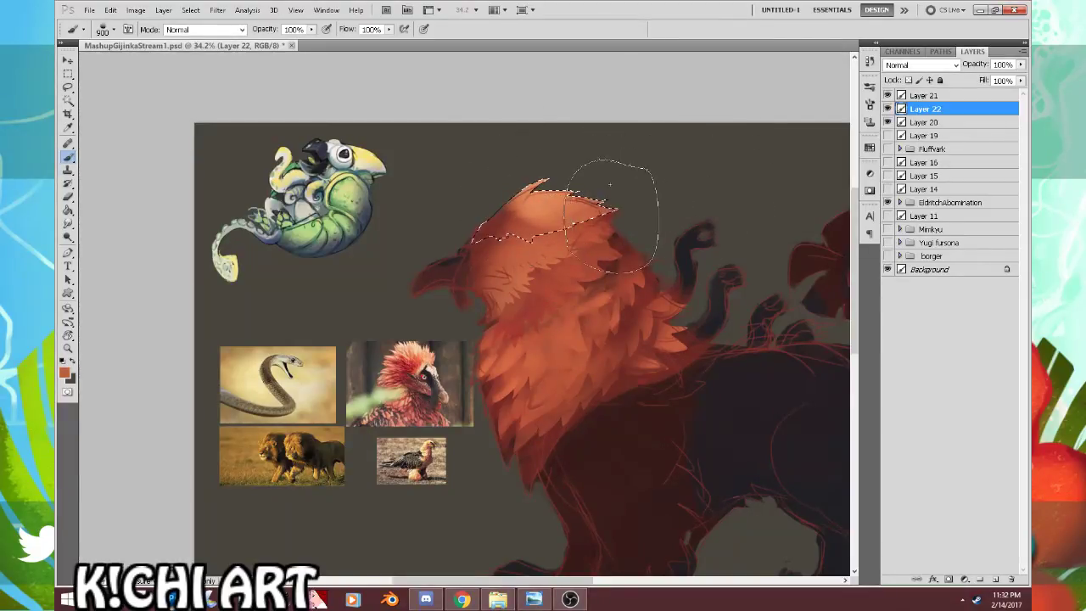
key("bracketleft")
key("bracketleft")
key("bracketleft")
key("bracketleft")
key("bracketleft")
key("bracketleft")
key("bracketleft")
key("bracketleft")
key("bracketleft")
left_click(620, 244, "alt")
left_click(531, 222, "alt")
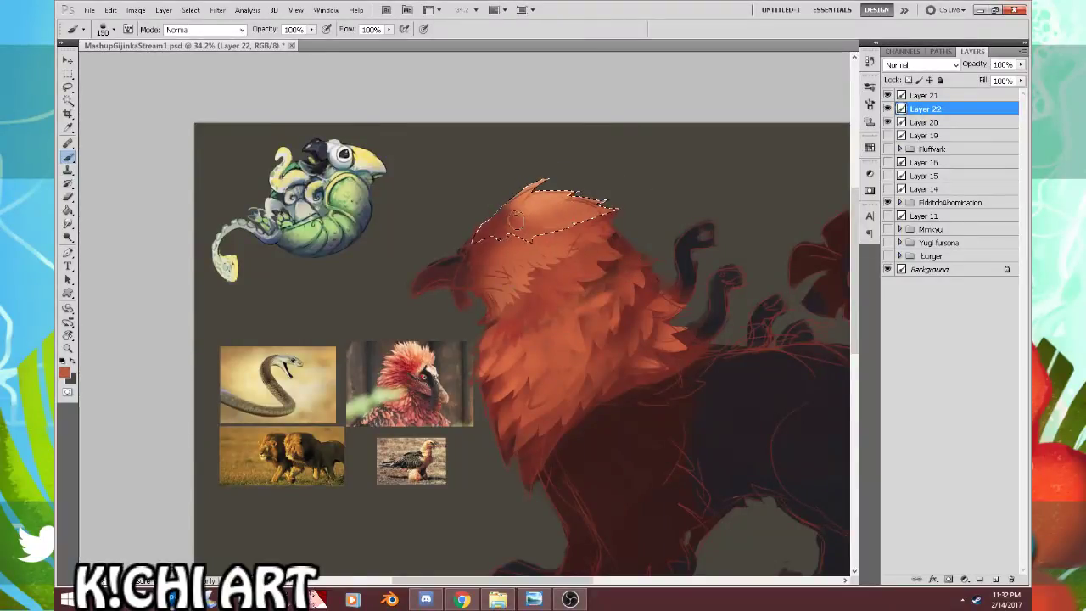
left_click_drag(522, 223, 598, 188)
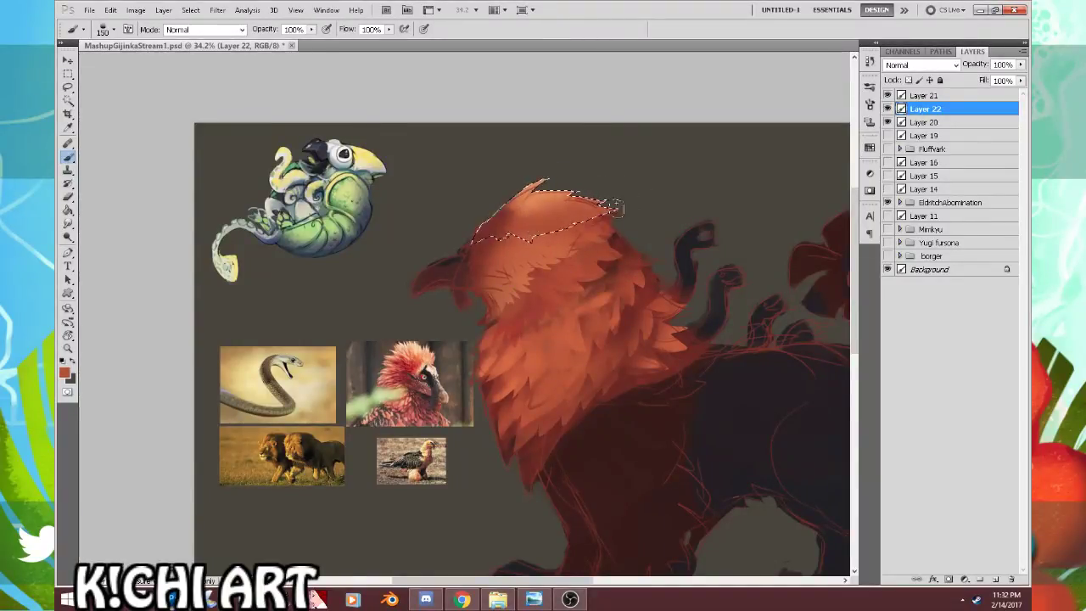